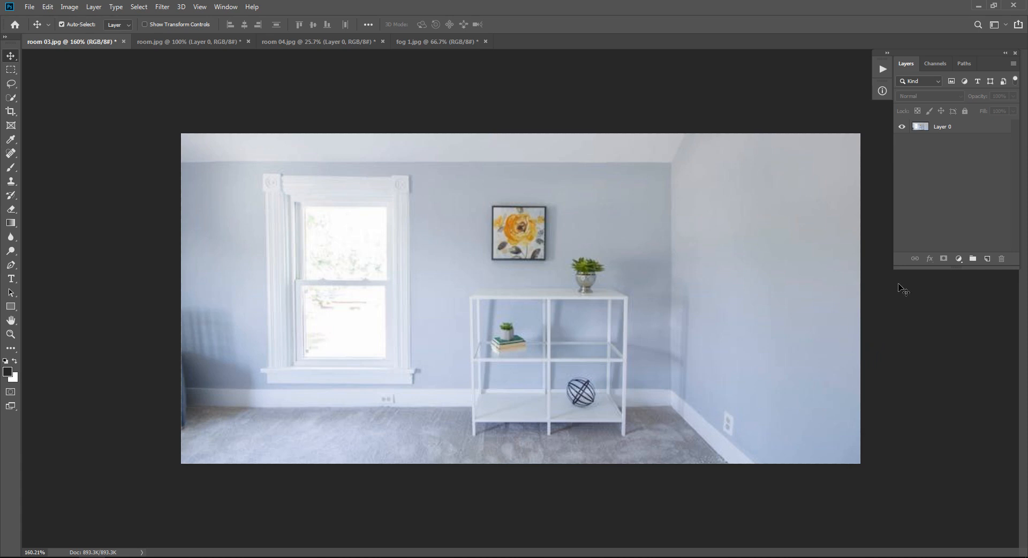
Step: Duplicate the room photo layer, naming the copy 02 and the original layer 01
left_click_drag(894, 268, 894, 285)
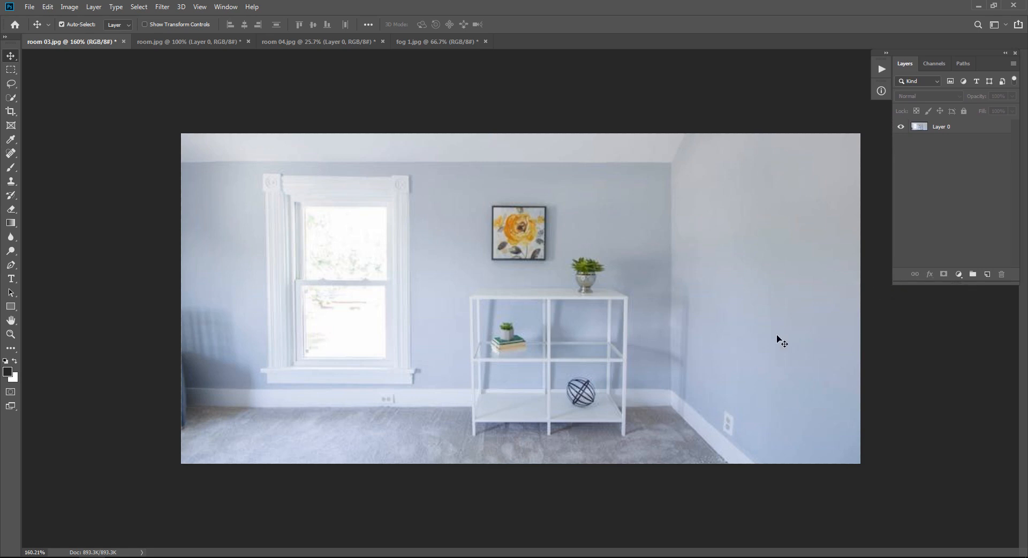
left_click(957, 130)
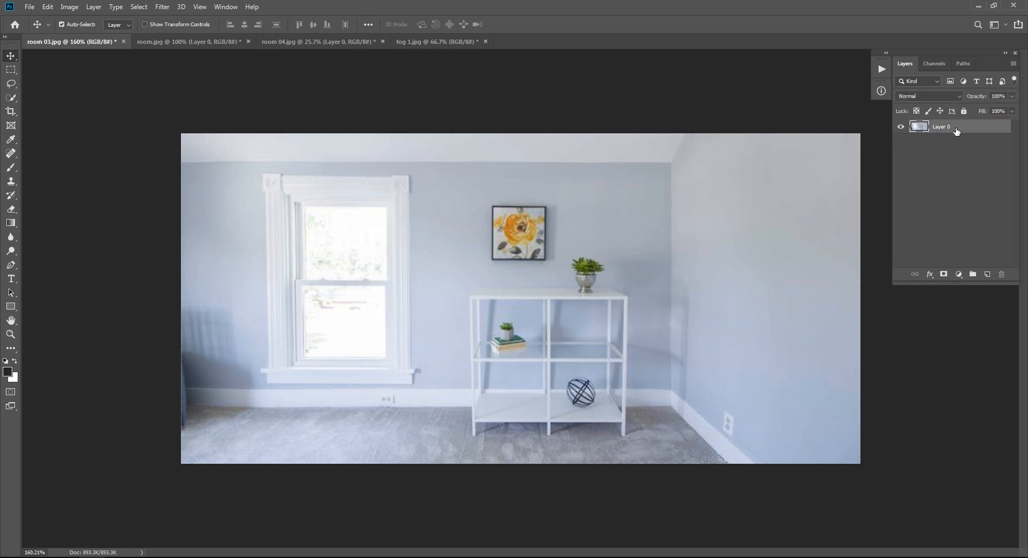
key("ctrl+j")
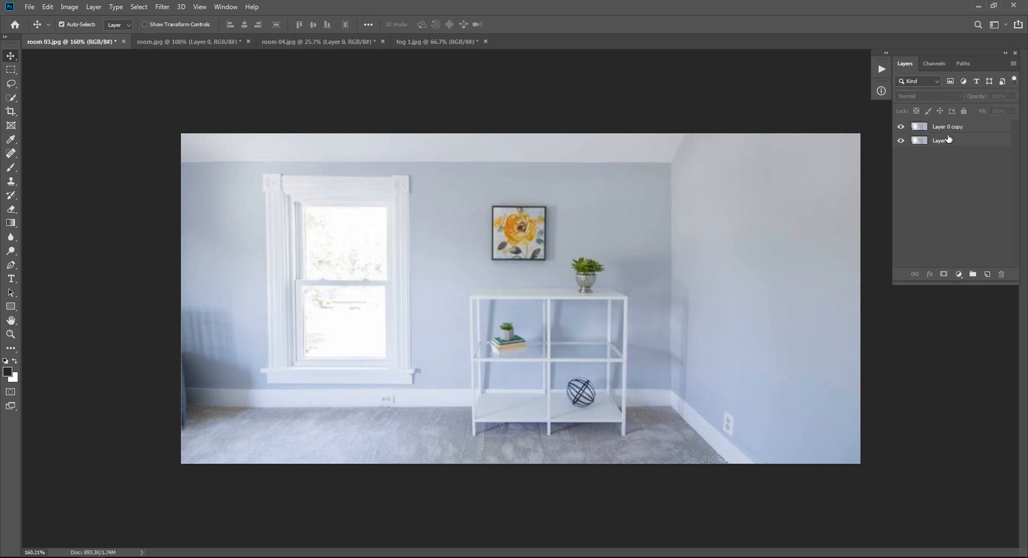
double_click(949, 128)
type("02")
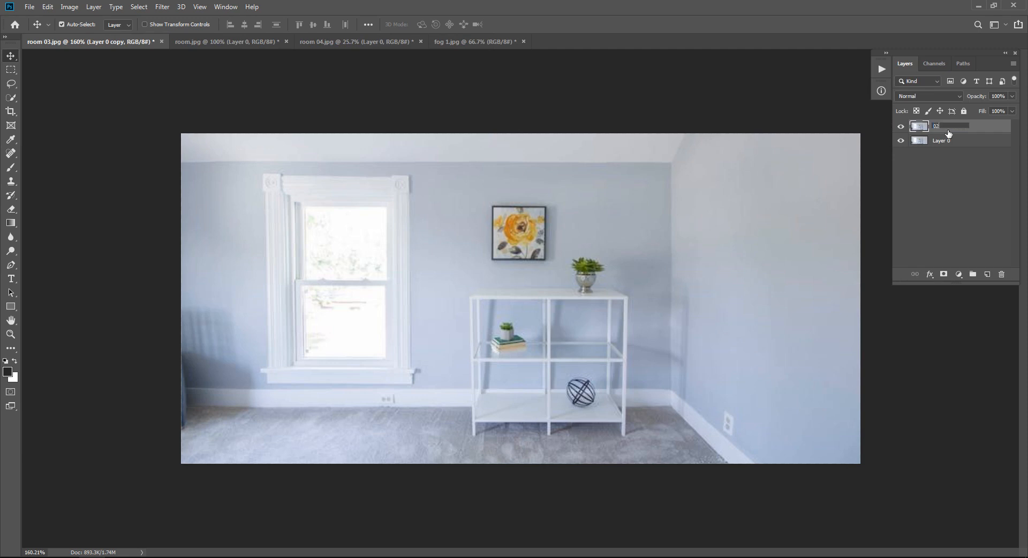
double_click(942, 142)
type("01")
key("Return")
Step: Open layer 02 in the Camera Raw filter
left_click(926, 130)
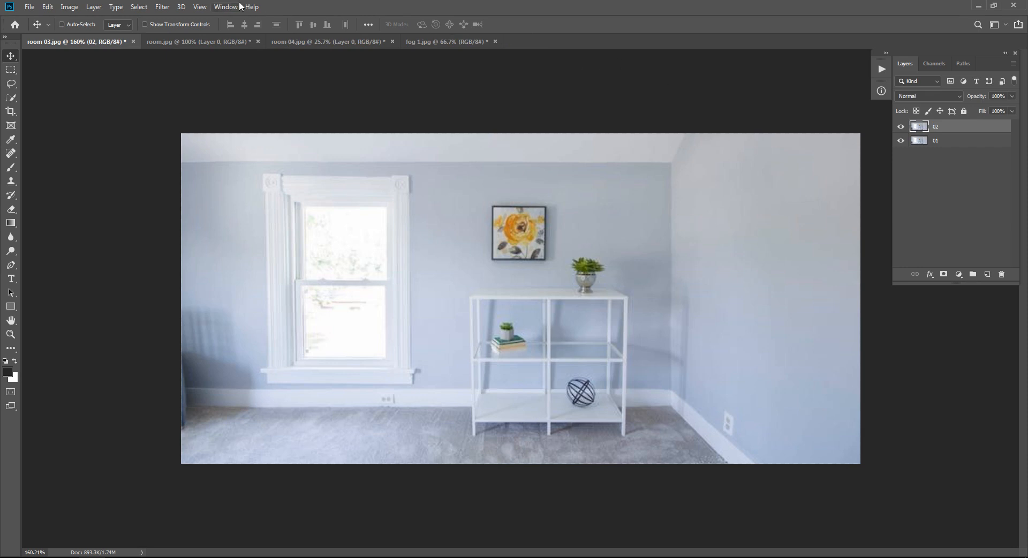
left_click(163, 7)
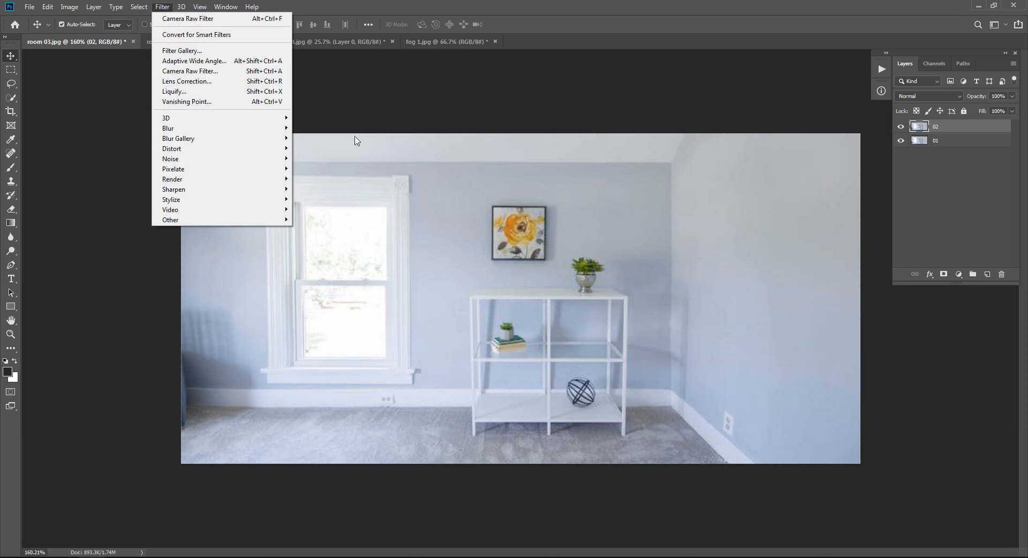
left_click(319, 104)
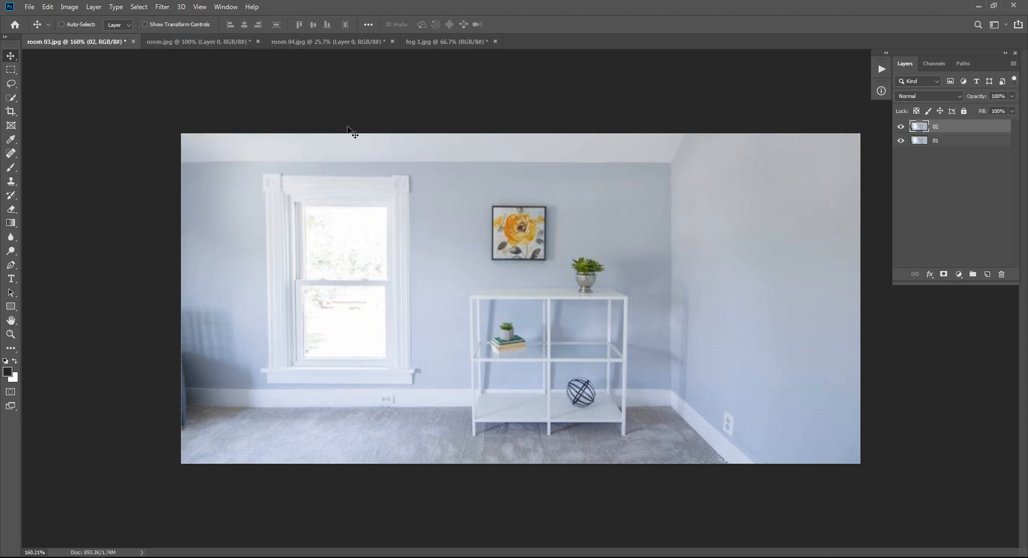
key("ctrl+shift+a")
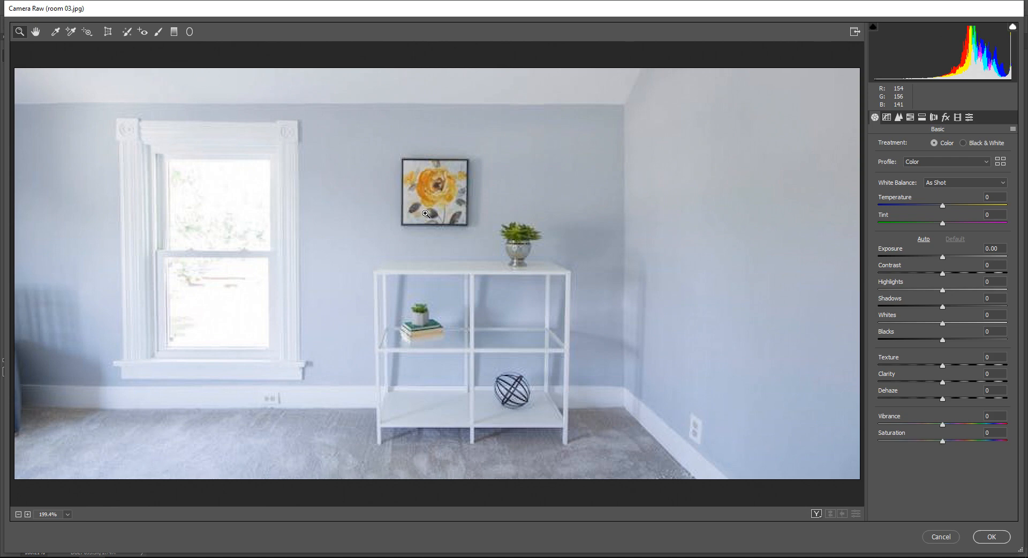
Step: Examine the wall outlet, the white shelf and the objects on it up close for the photo's color cast
left_click_drag(718, 442, 803, 436)
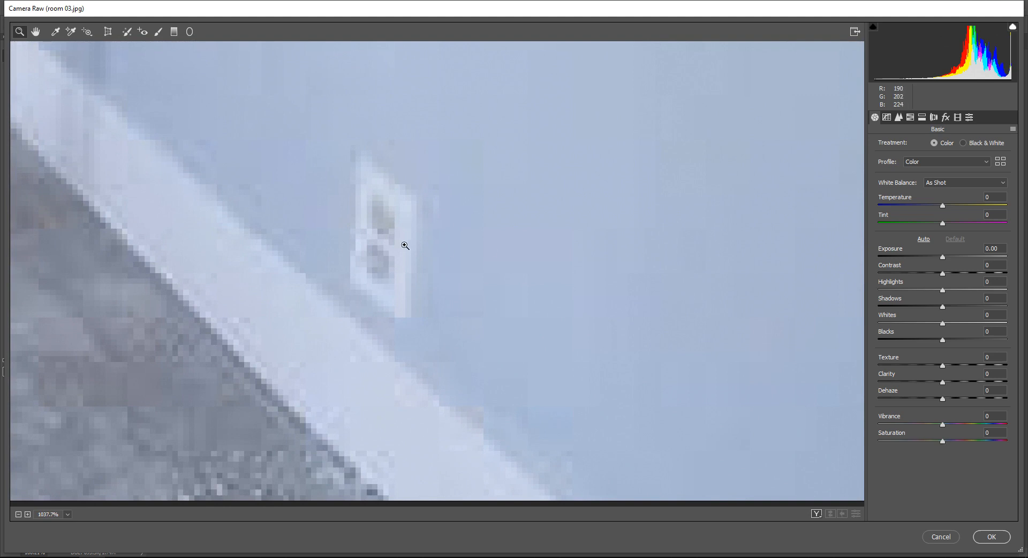
left_click_drag(538, 288, 440, 280)
left_click_drag(382, 182, 600, 340)
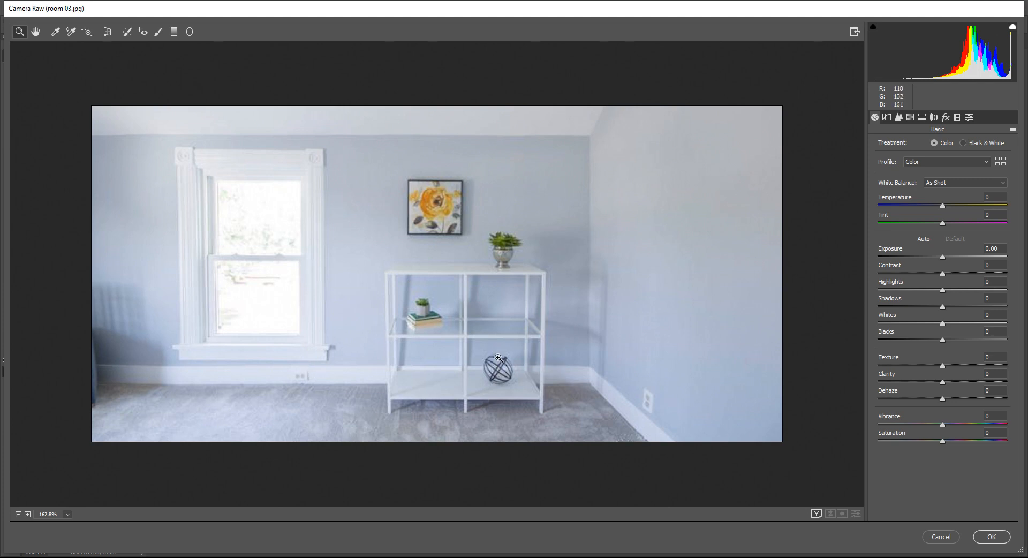
left_click_drag(442, 330, 565, 323)
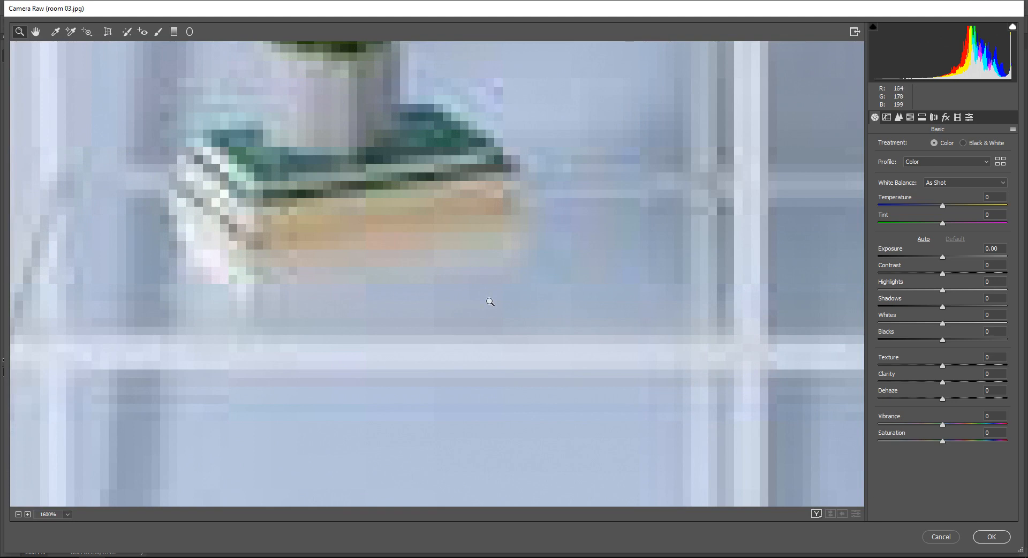
left_click_drag(567, 248, 490, 252)
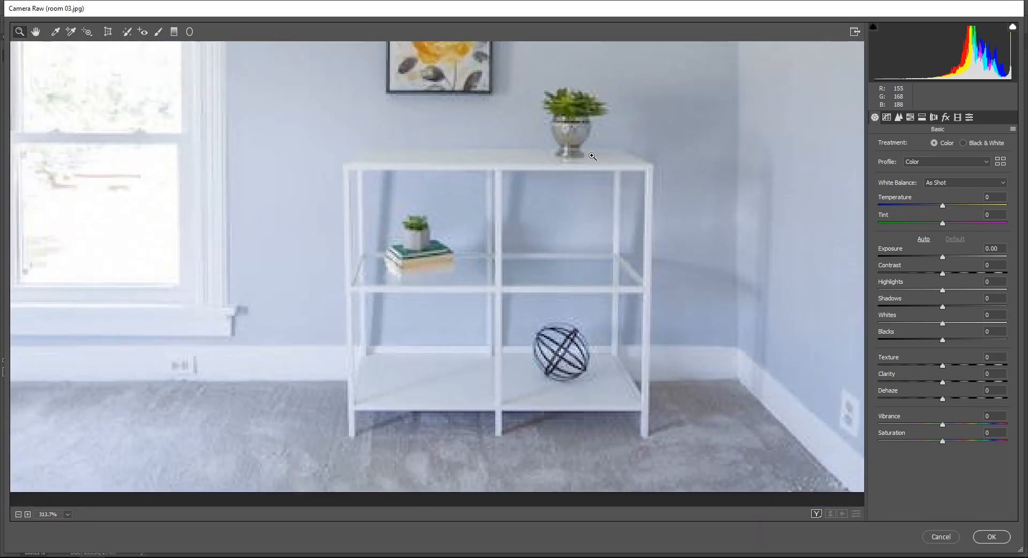
left_click_drag(544, 206, 516, 210)
left_click_drag(500, 158, 581, 205)
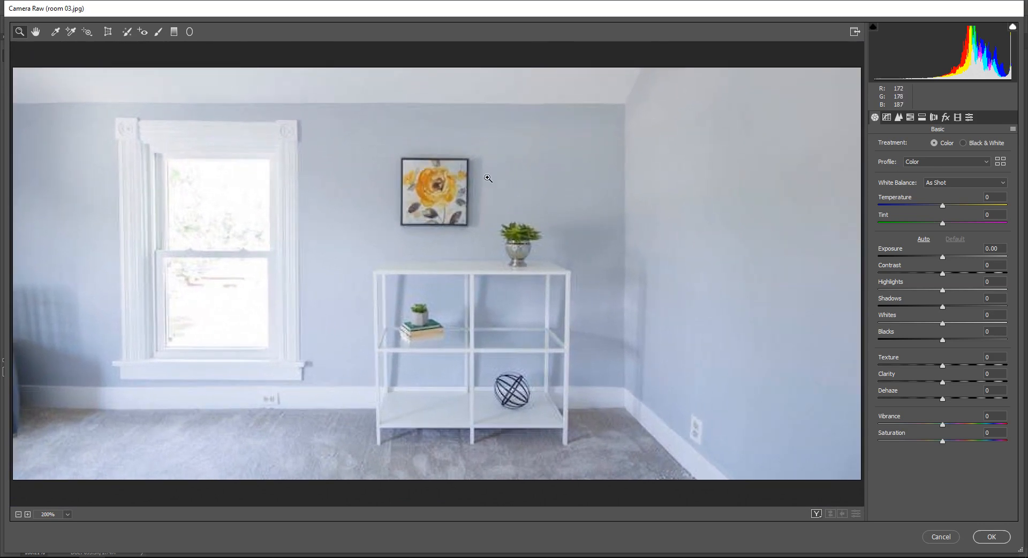
Step: Neutralize the color cast by sampling the grayish back wall above the potted plant with the White Balance tool, and apply the filter
left_click(58, 37)
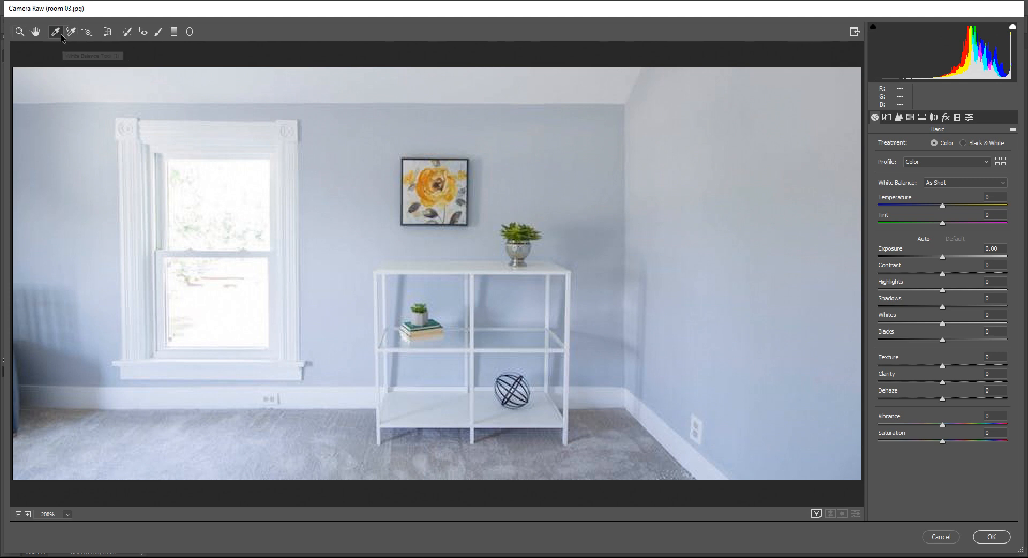
left_click(71, 33)
left_click(55, 32)
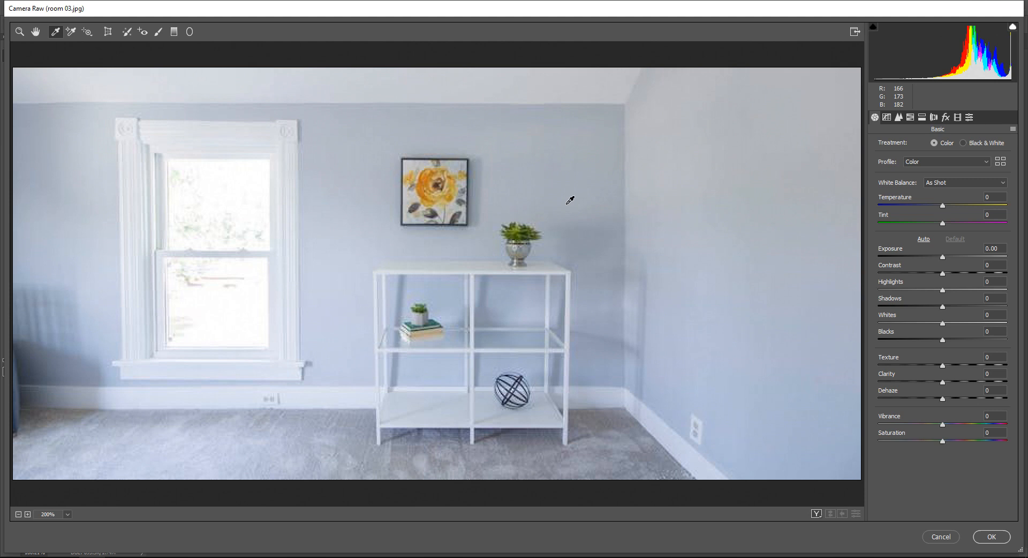
left_click_drag(570, 206, 598, 203)
scroll(597, 201, "up", 1)
left_click_drag(506, 259, 518, 258)
scroll(518, 258, "up", 1)
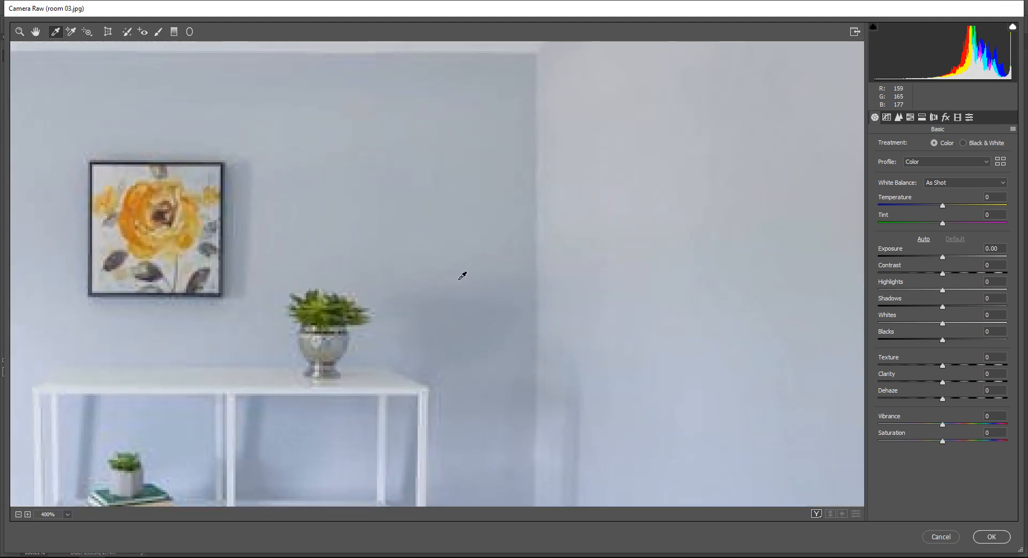
left_click_drag(459, 280, 486, 273)
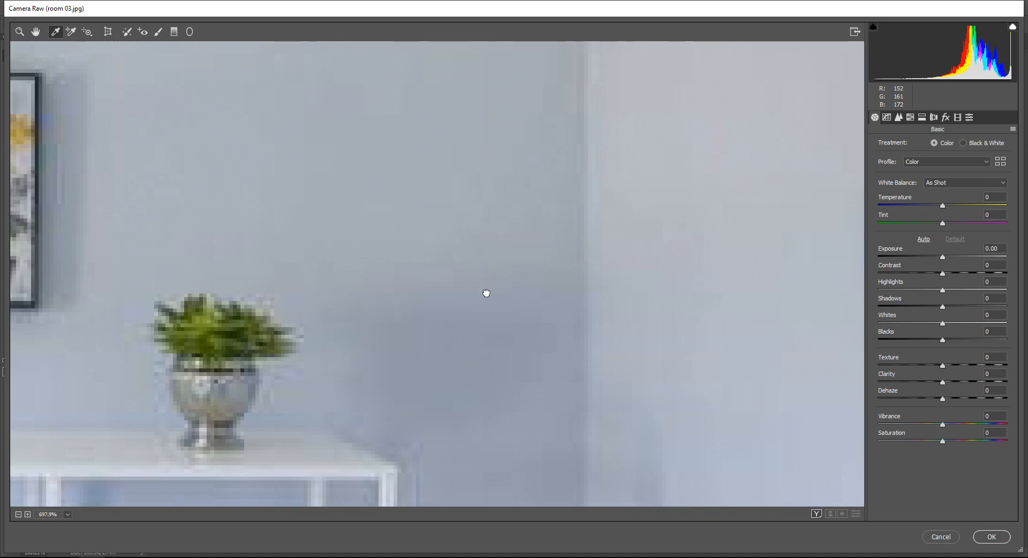
left_click_drag(484, 291, 466, 202)
left_click_drag(492, 132, 494, 225)
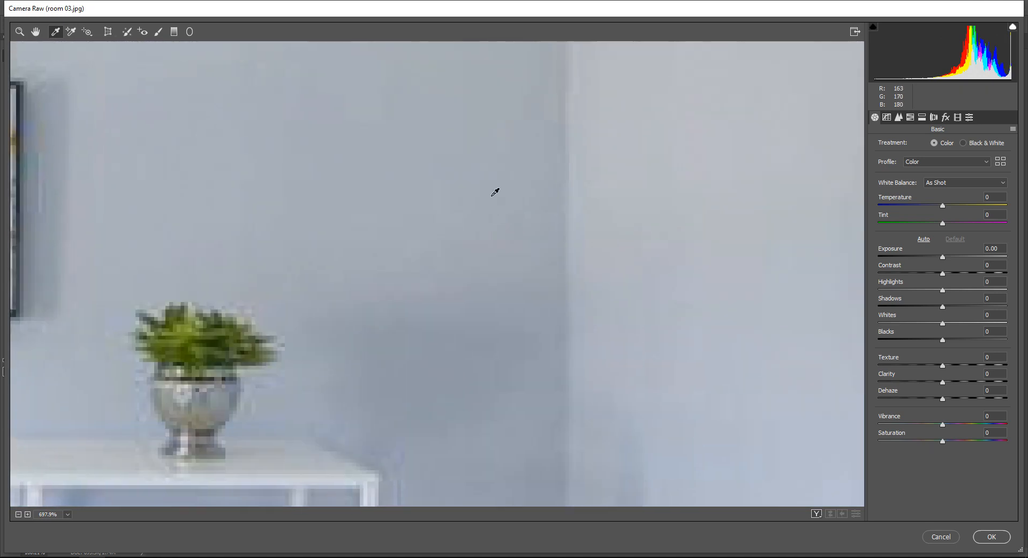
left_click(461, 216)
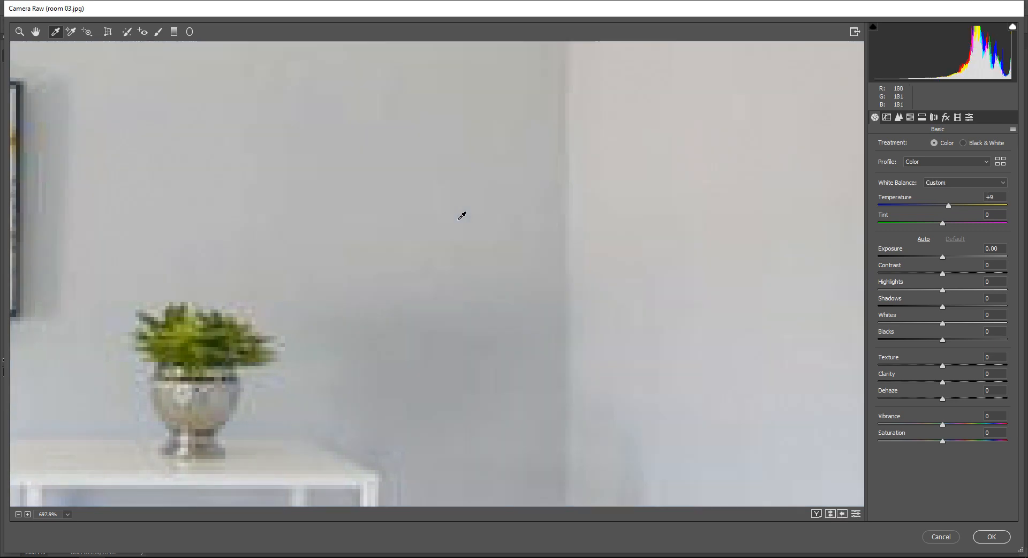
key("ctrl+0")
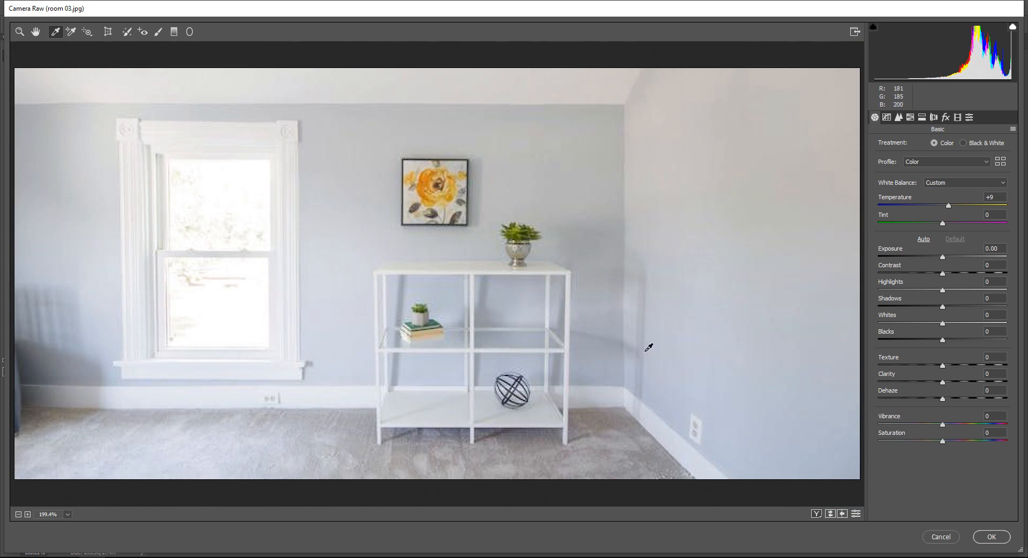
key("Return")
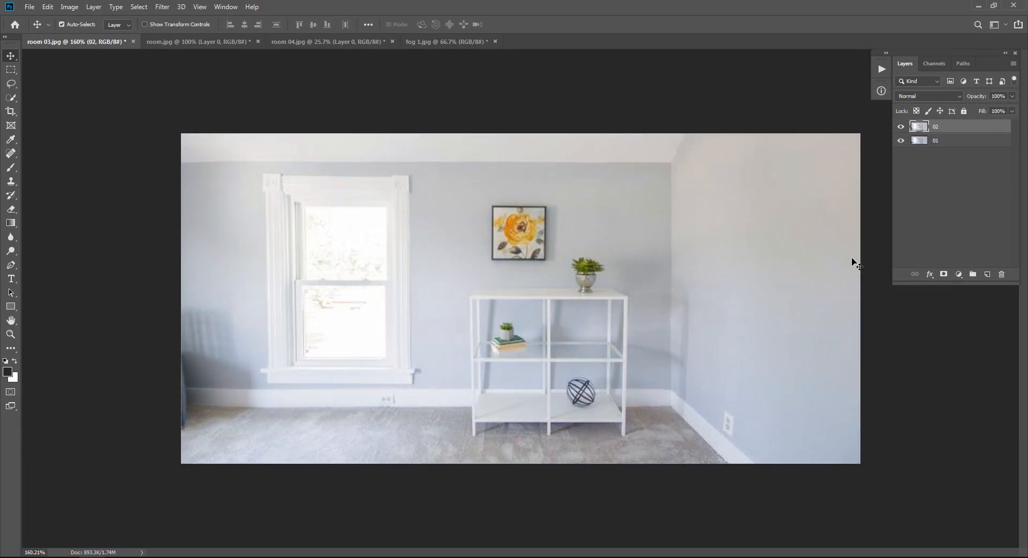
Step: Compare the photo before and after the correction by hiding and showing layer 02
left_click(900, 127)
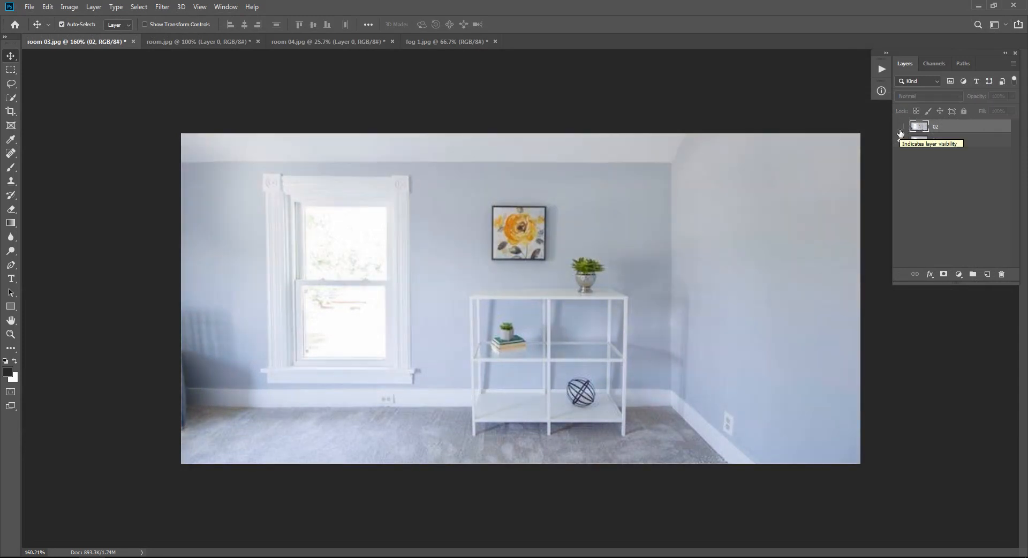
left_click(901, 132)
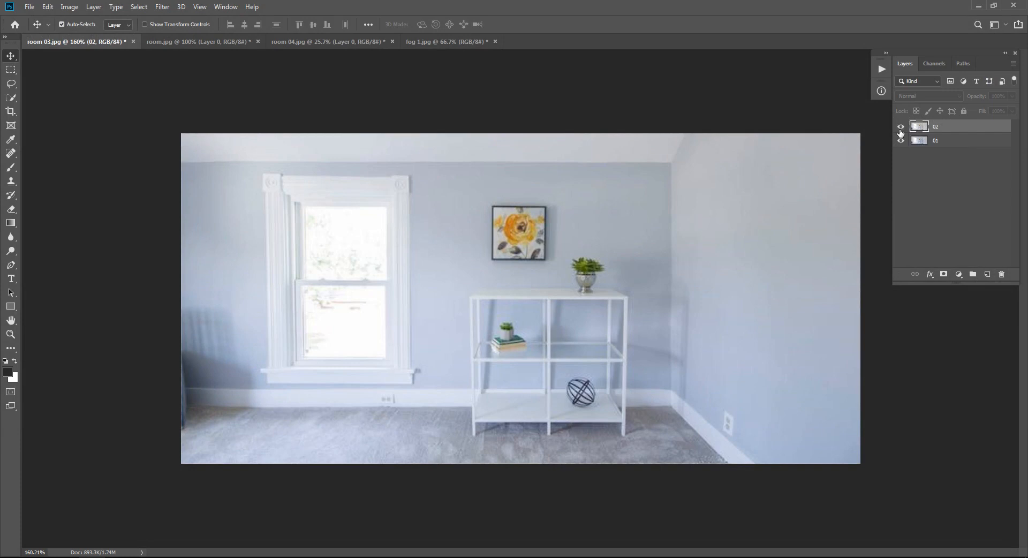
left_click(901, 128)
left_click(900, 131)
left_click(920, 189)
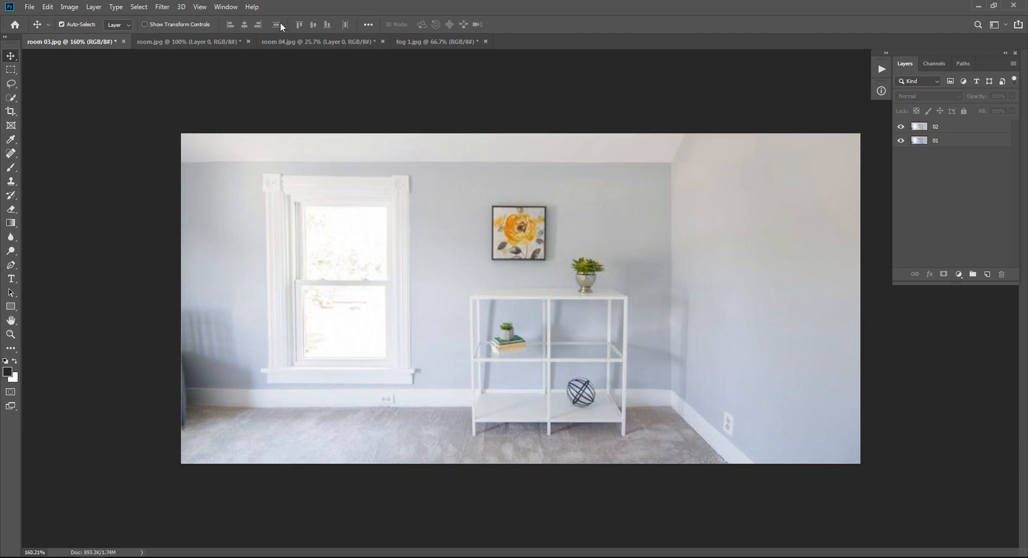
left_click(162, 6)
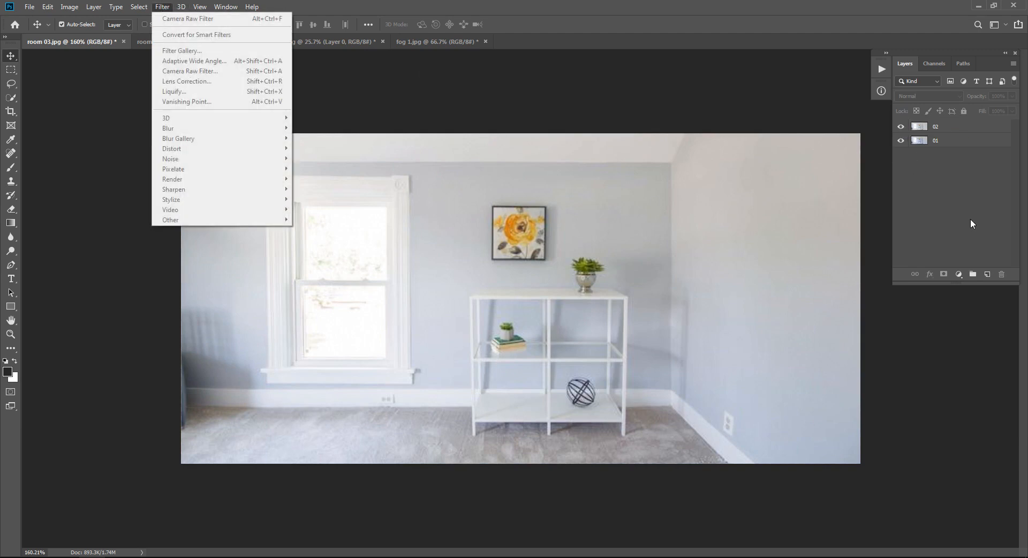
left_click(230, 36)
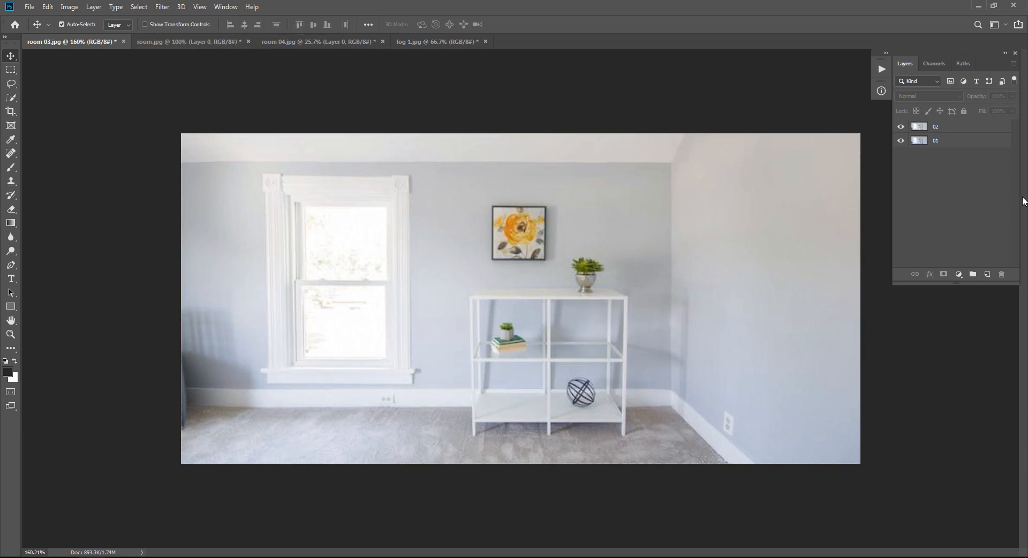
Step: Switch to room.jpg, add a new layer above the photo and fill it with 50% Gray
left_click(201, 41)
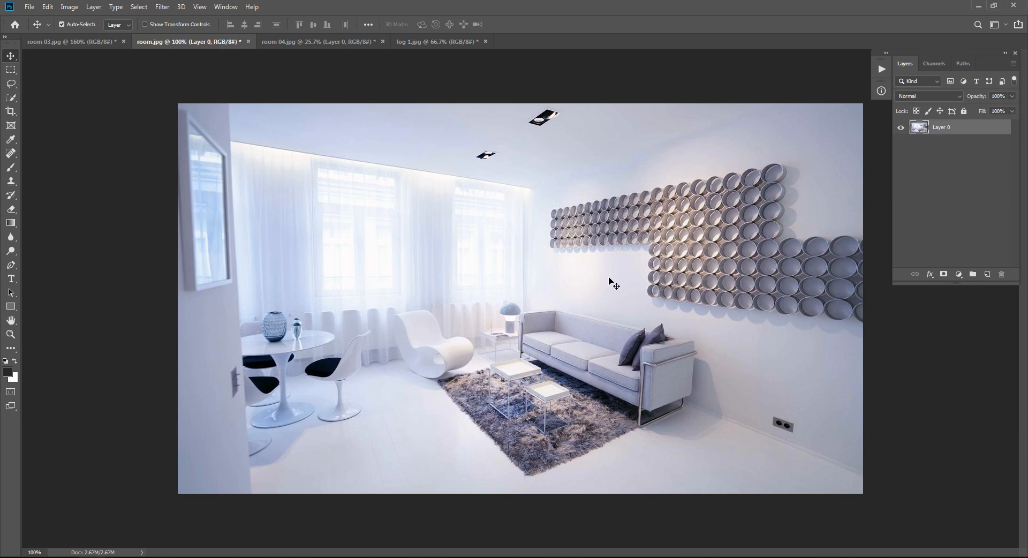
left_click(921, 190)
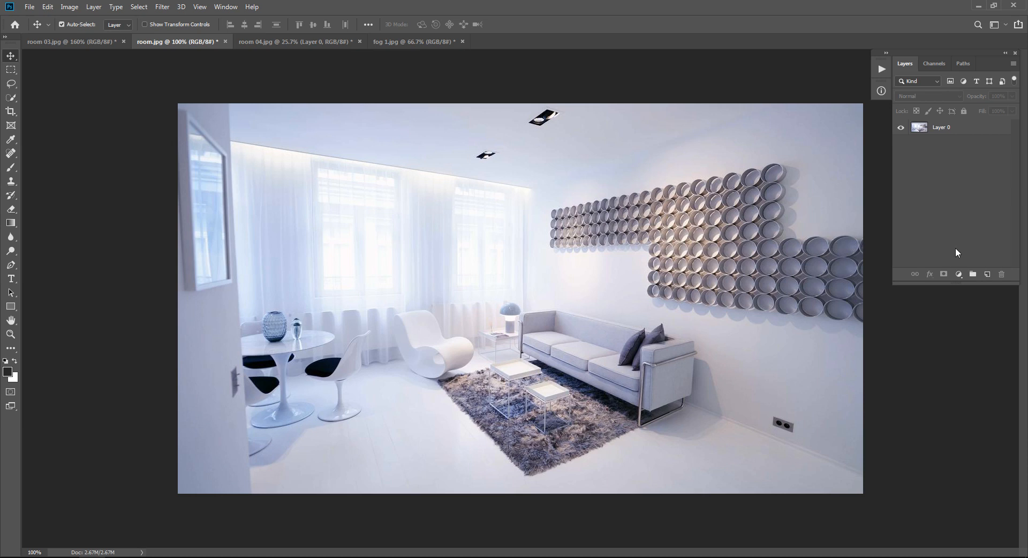
left_click(987, 274)
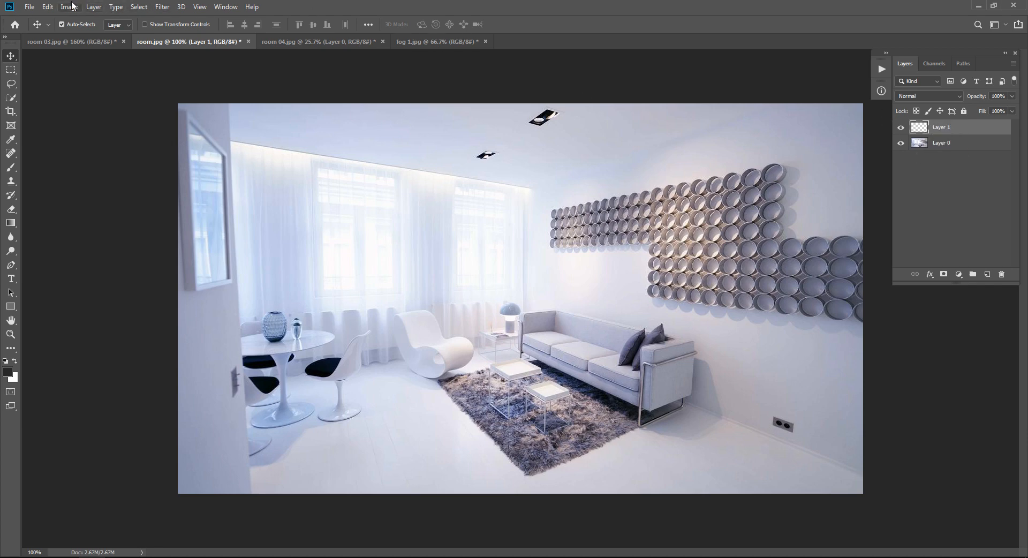
left_click(51, 7)
left_click(56, 174)
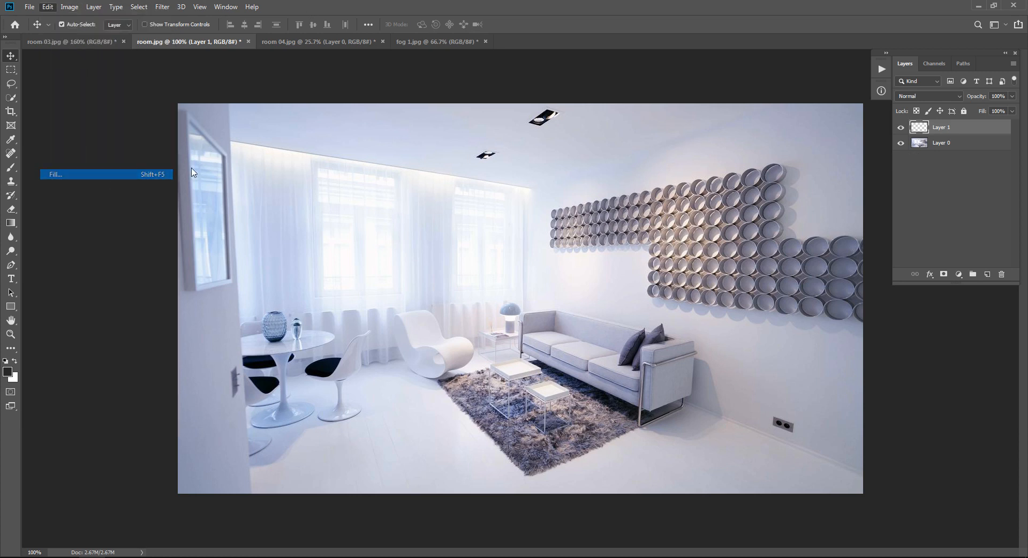
left_click(498, 150)
left_click(582, 152)
left_click(582, 152)
key("v")
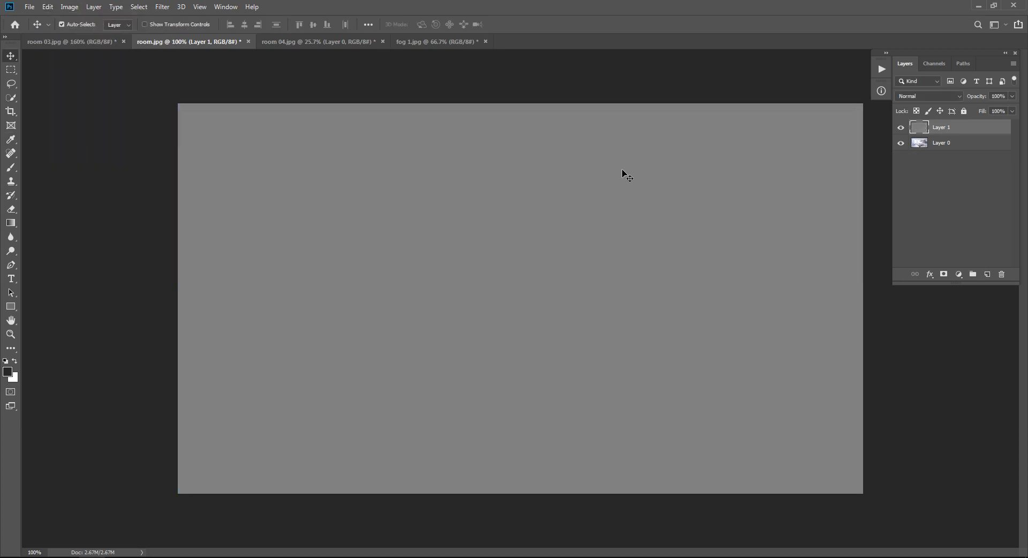
Step: Sample the gray fill with the Eyedropper tool as the foreground color
key("shift+F5")
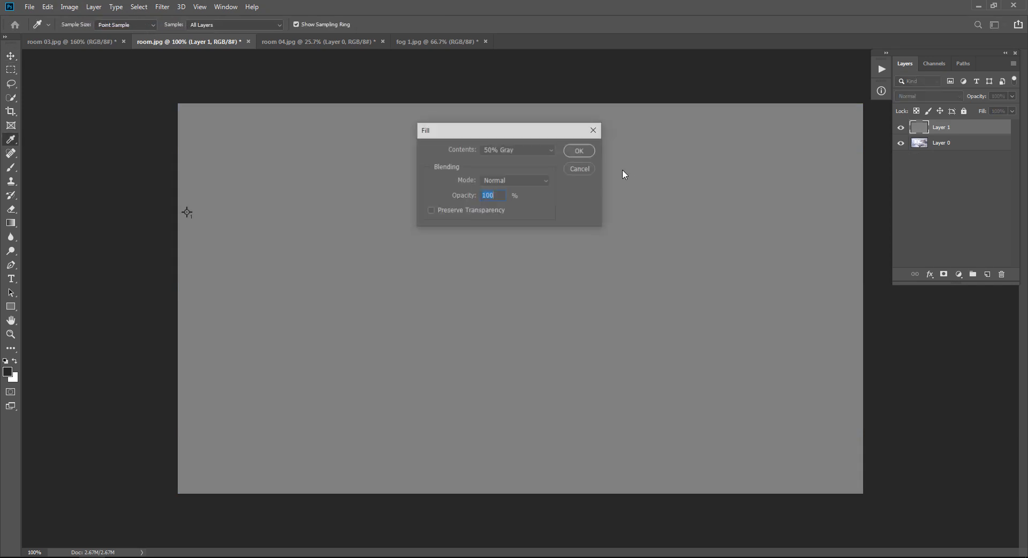
left_click(575, 169)
key("i")
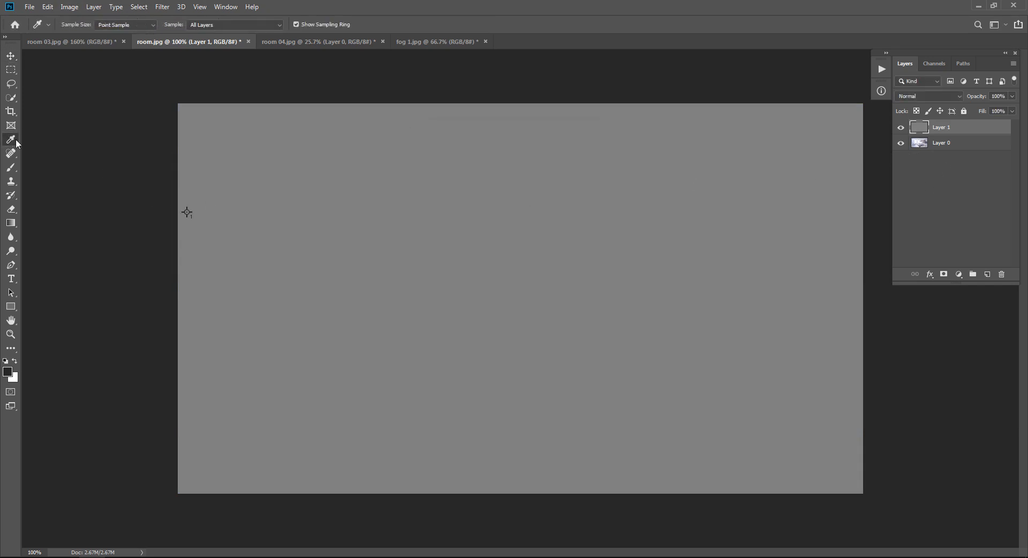
left_click(187, 212)
Step: Undo the new gray layer and its fill, and redo them
key("ctrl+z")
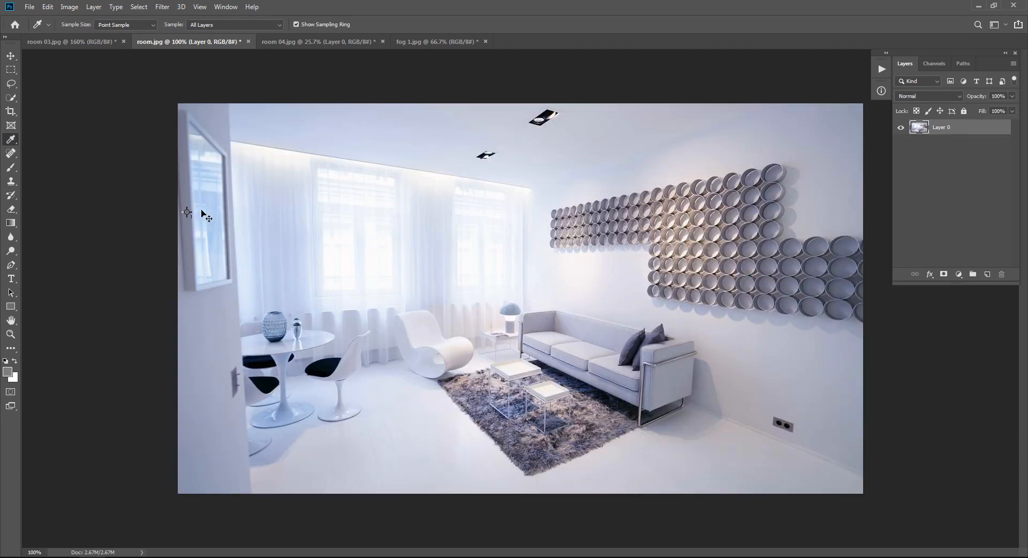
key("ctrl+shift+z")
key("v")
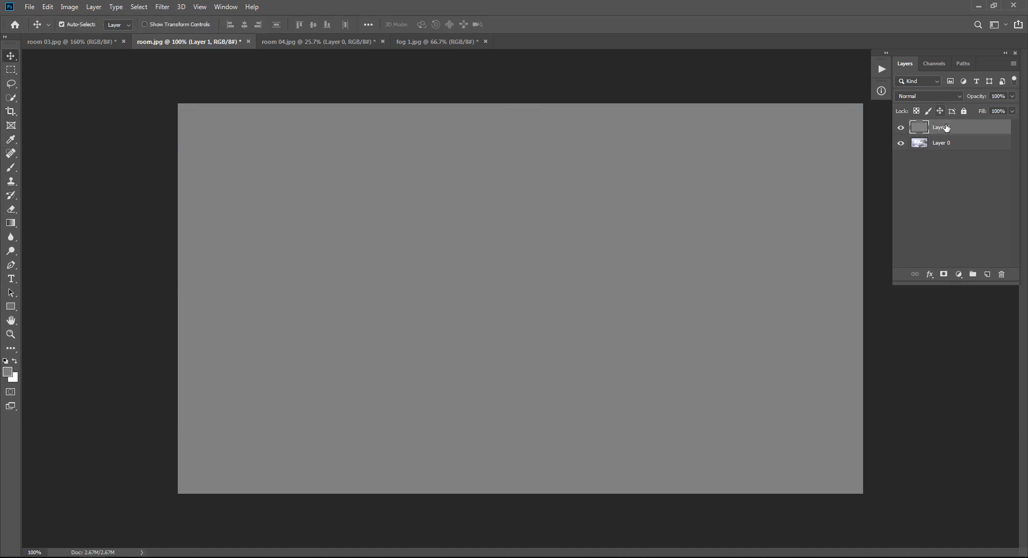
Step: Set the blend mode of the gray Layer 1 to Difference and inspect the darkened areas of the photo
left_click(945, 96)
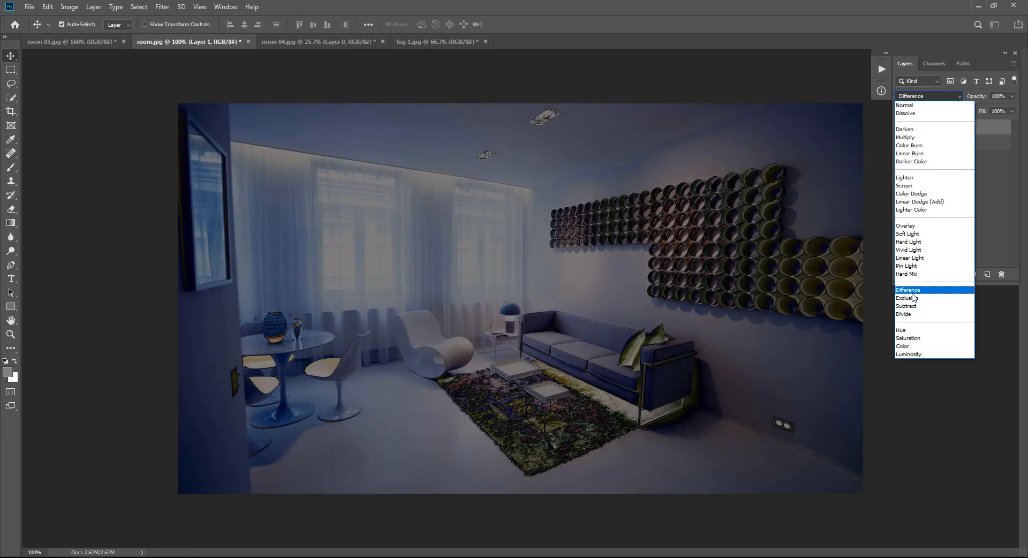
left_click(907, 289)
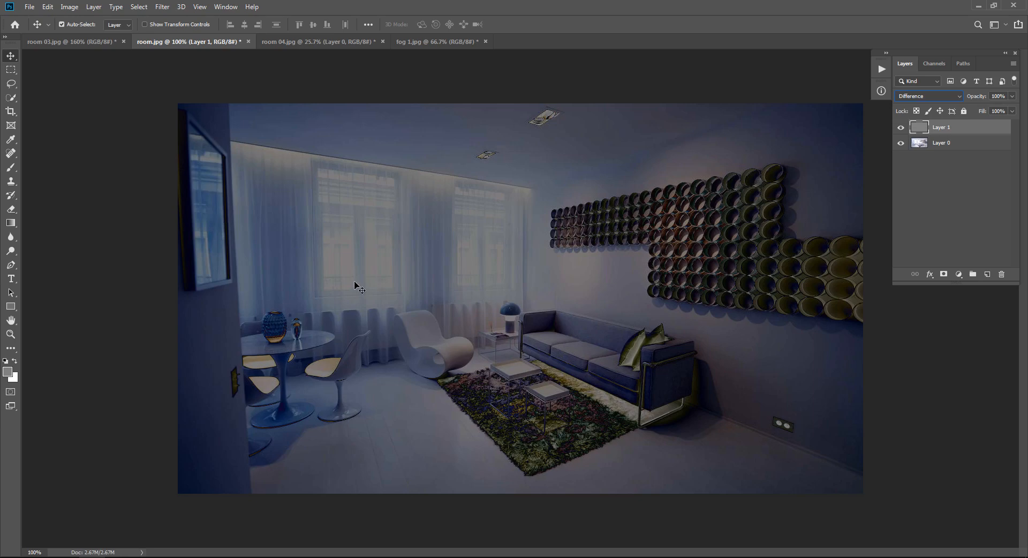
left_click_drag(148, 221, 226, 220)
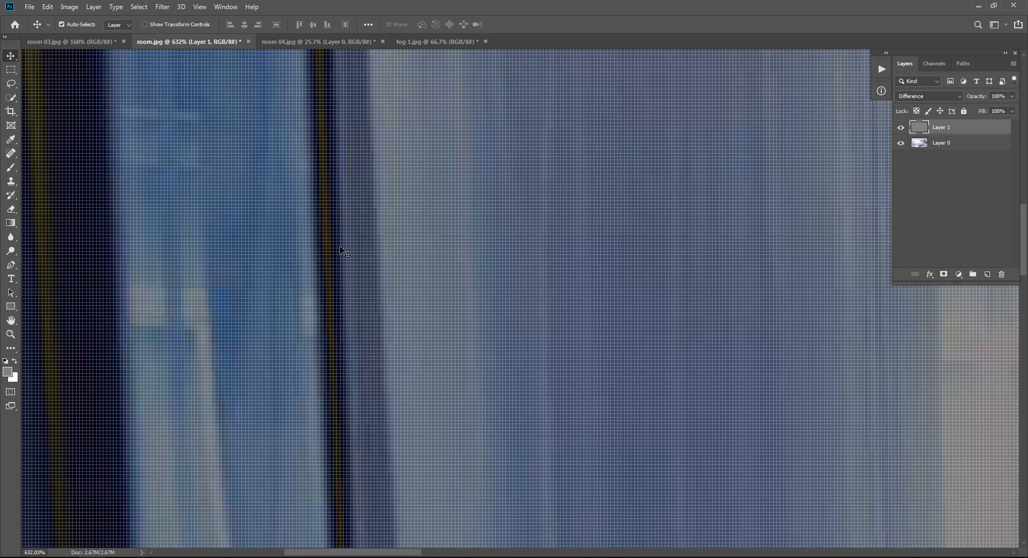
left_click_drag(551, 287, 521, 271)
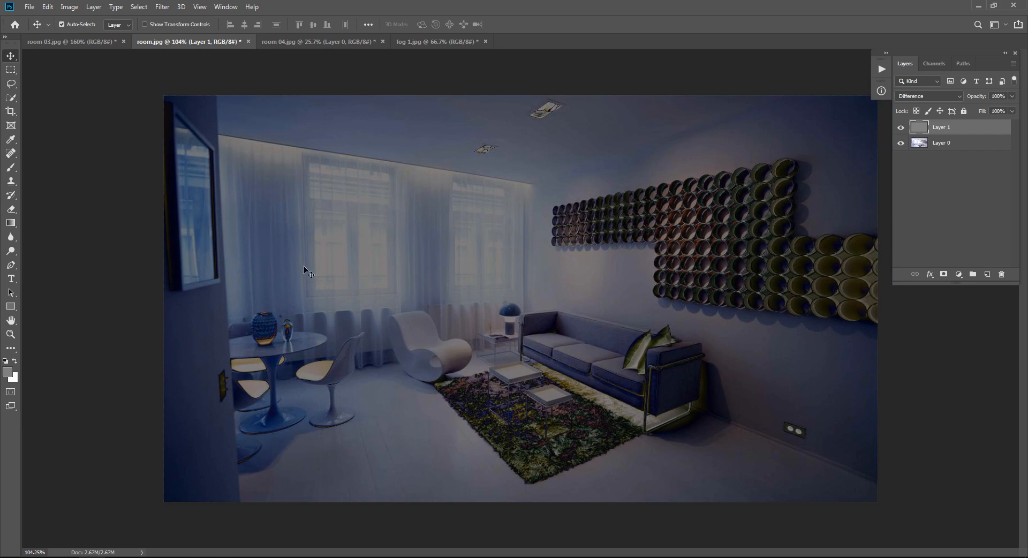
Step: Add a Threshold adjustment layer above the gray layer and set its threshold level to 5
left_click(985, 218)
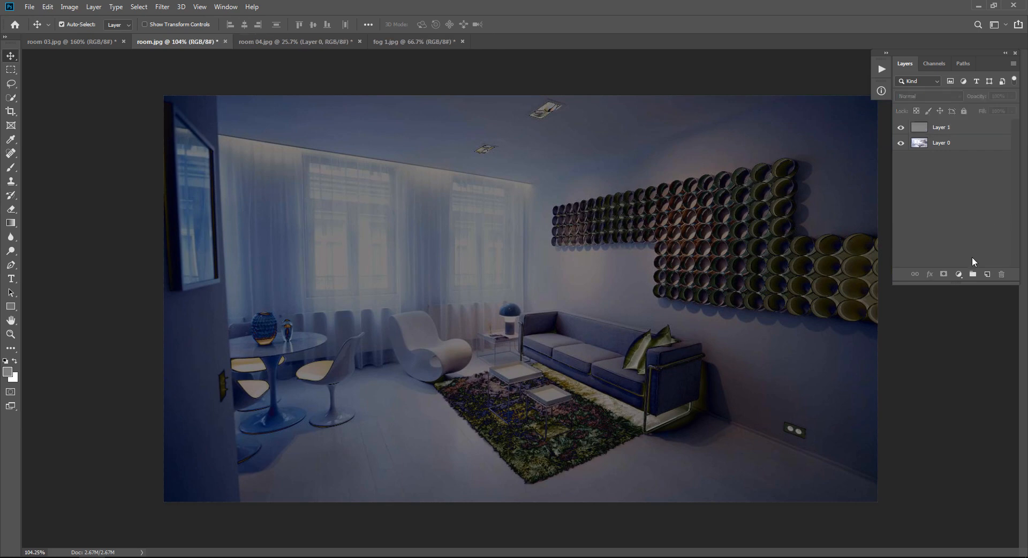
left_click(958, 275)
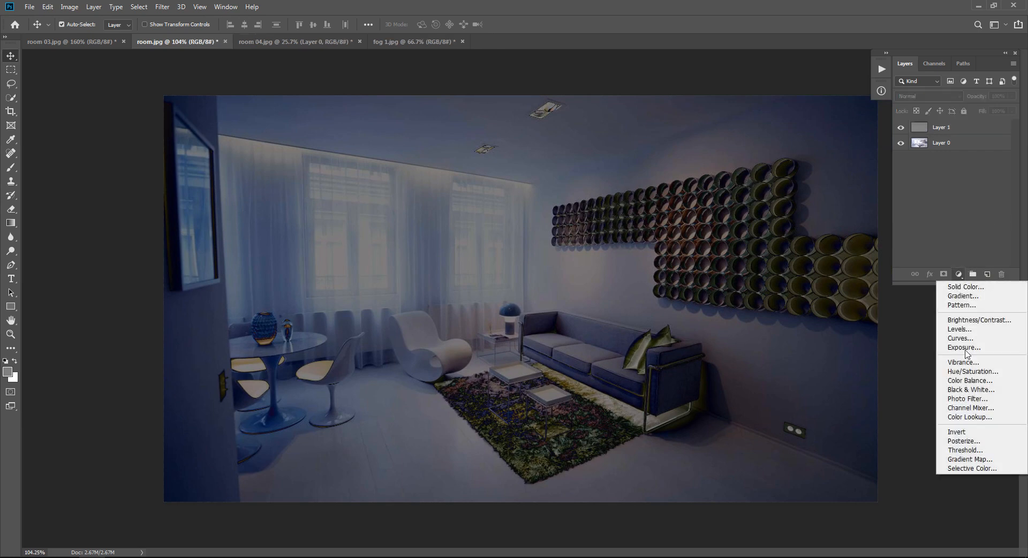
left_click(967, 449)
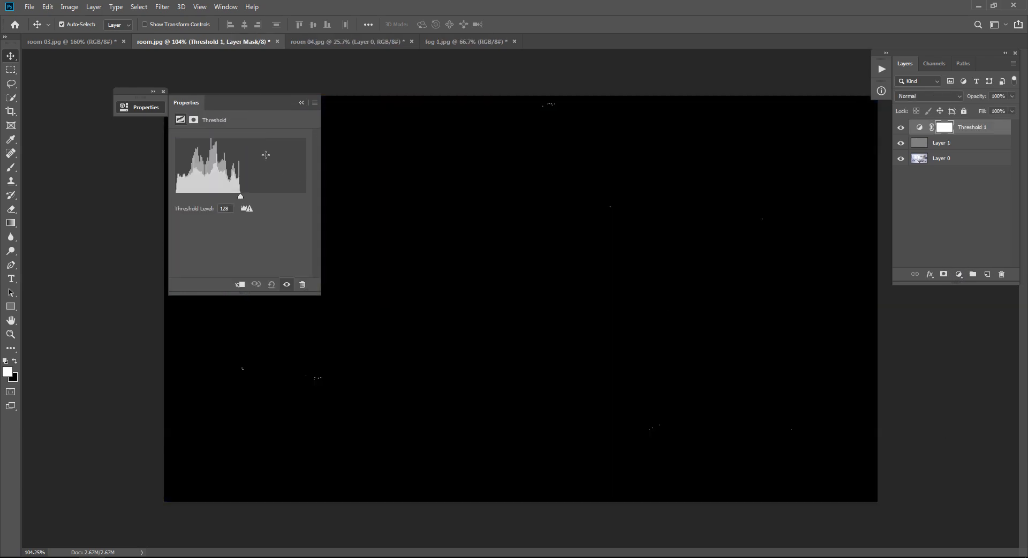
left_click_drag(225, 103, 662, 163)
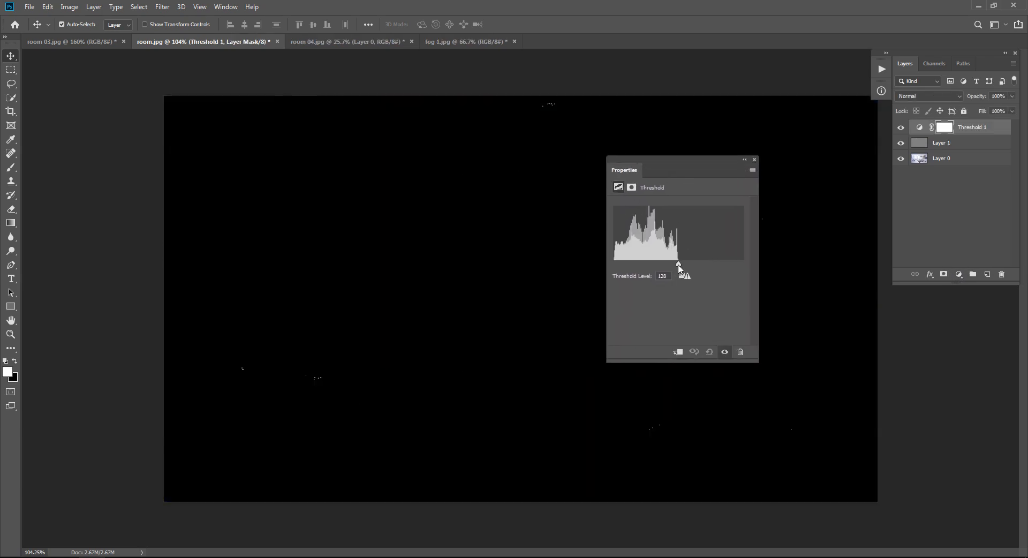
left_click_drag(679, 265, 610, 267)
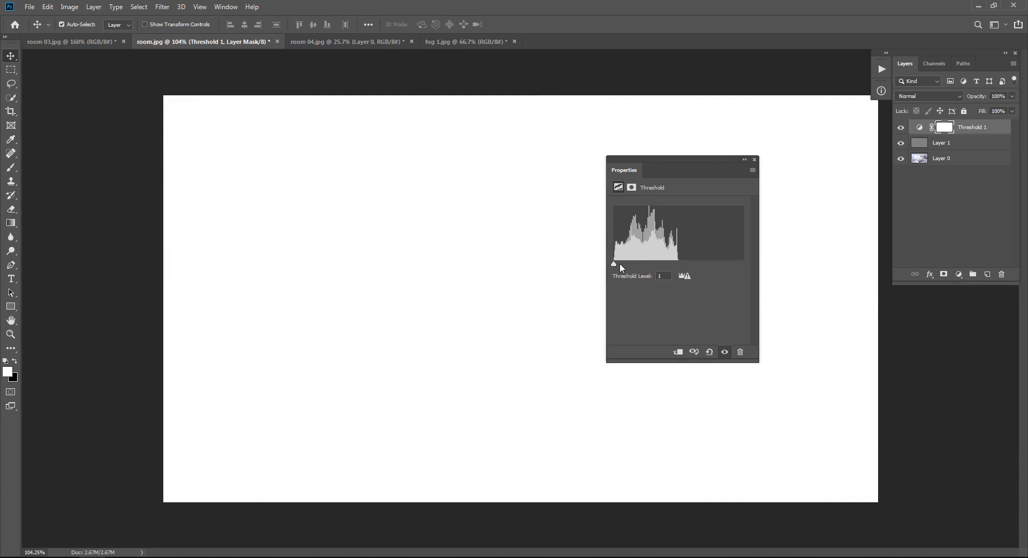
left_click_drag(670, 170, 742, 252)
left_click_drag(687, 347, 690, 351)
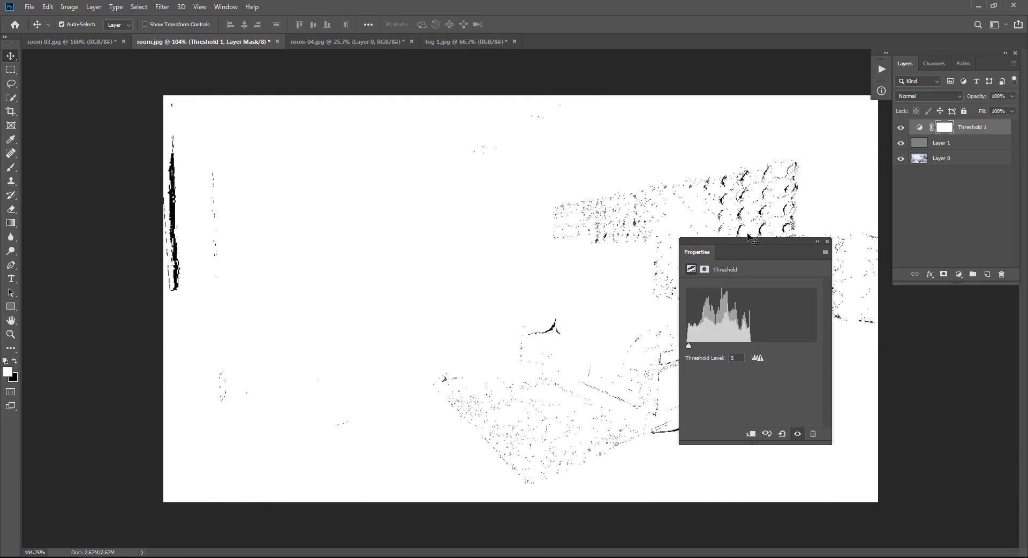
left_click_drag(746, 239, 356, 146)
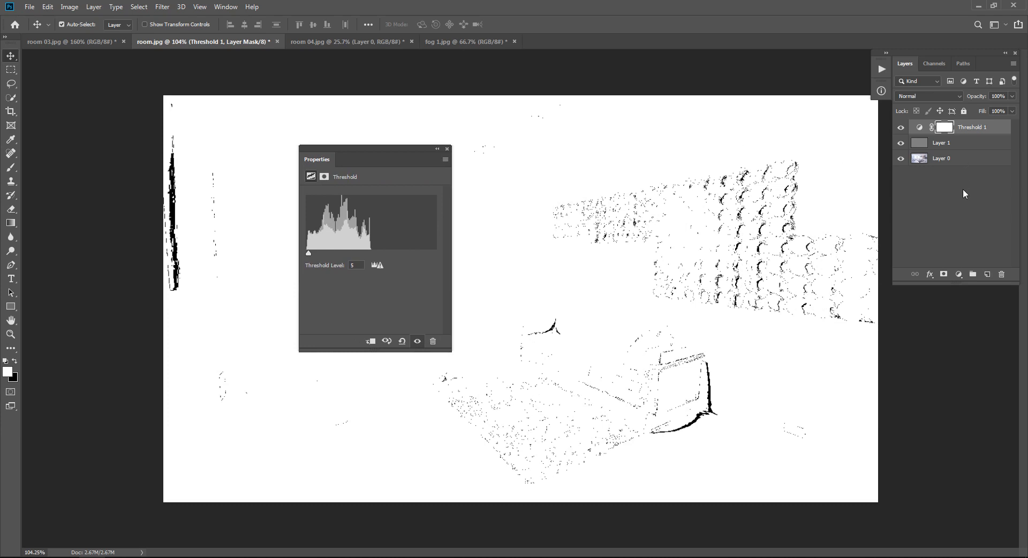
Step: Place a color sampler marker on an isolated black pixel in the wall decoration, then close the Info and Threshold properties
left_click(11, 139)
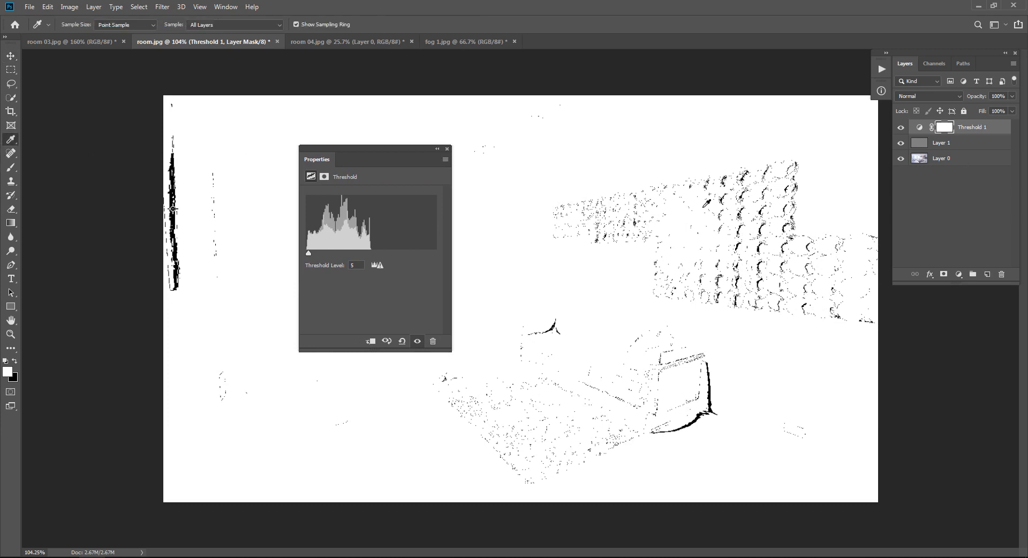
left_click_drag(710, 217, 826, 227)
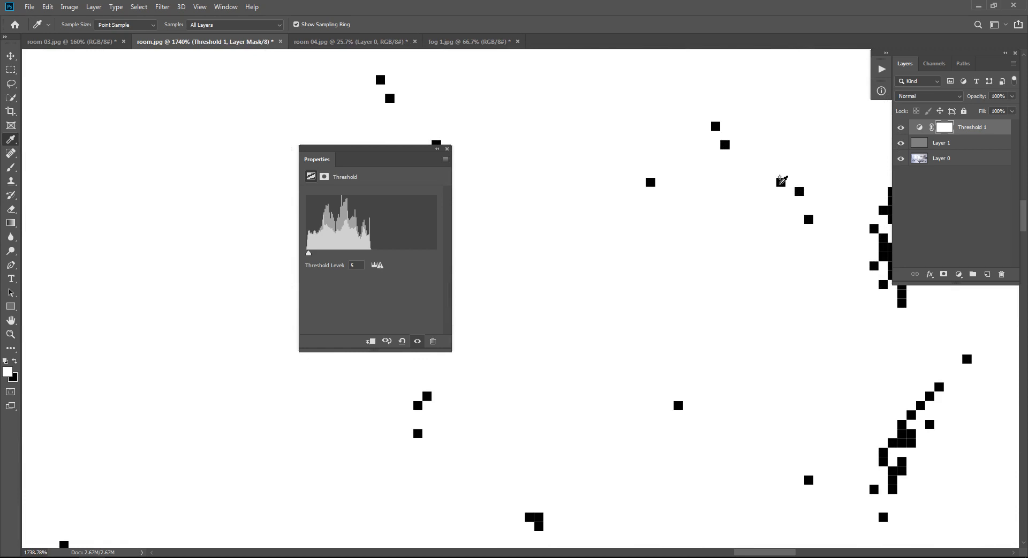
left_click(782, 182, "shift")
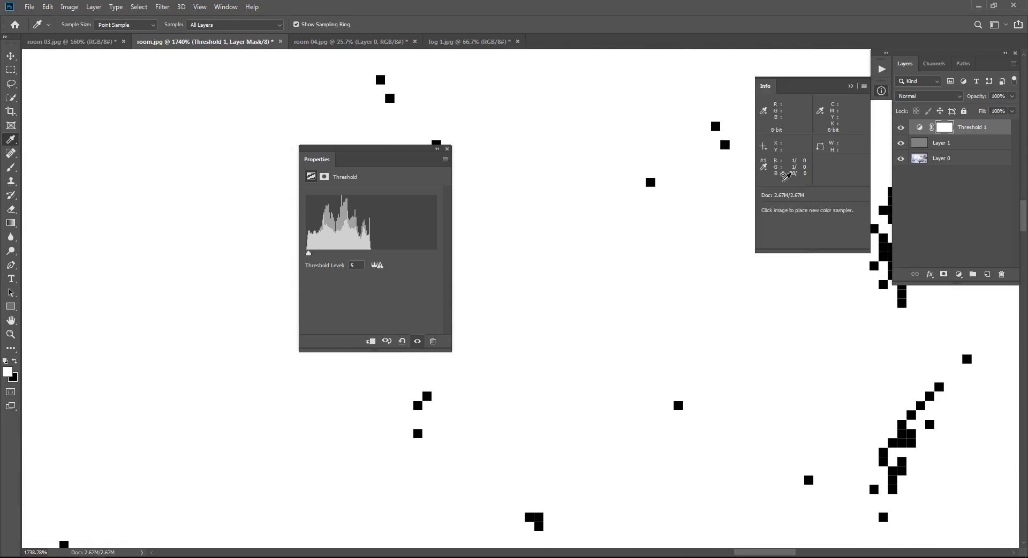
left_click(850, 86)
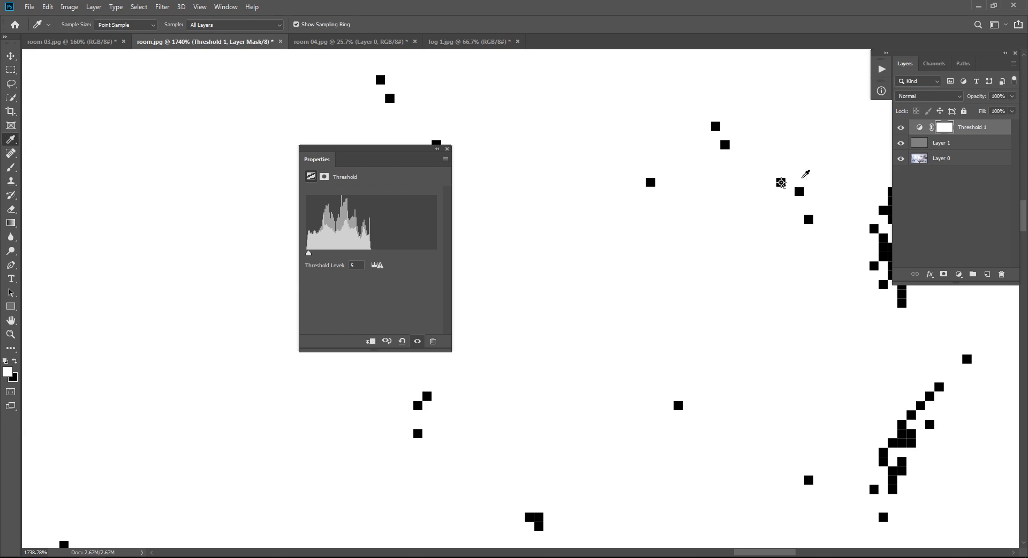
left_click(447, 149)
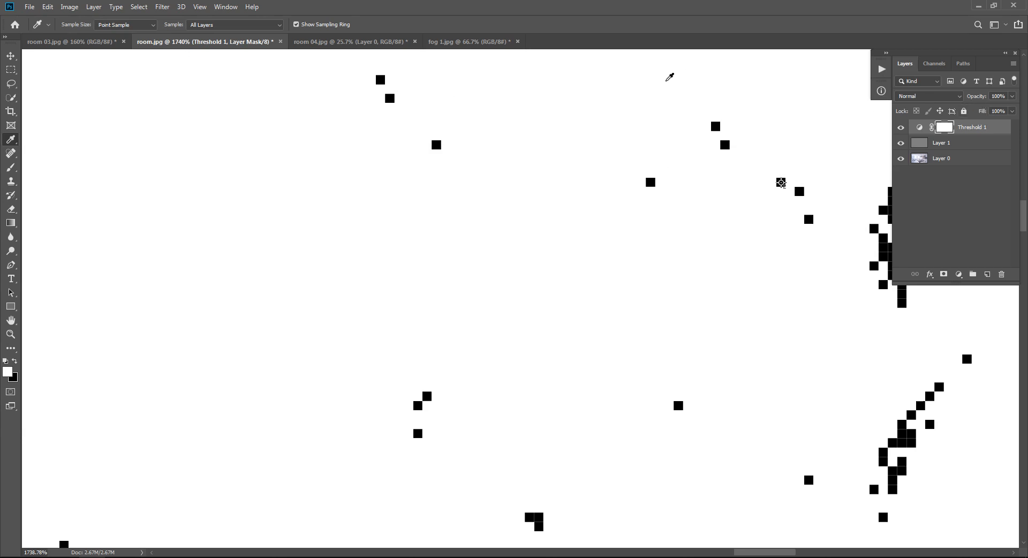
Step: Delete the Threshold 1 adjustment layer together with the gray Layer 1
key("v")
left_click(967, 130)
left_click(964, 145, "shift")
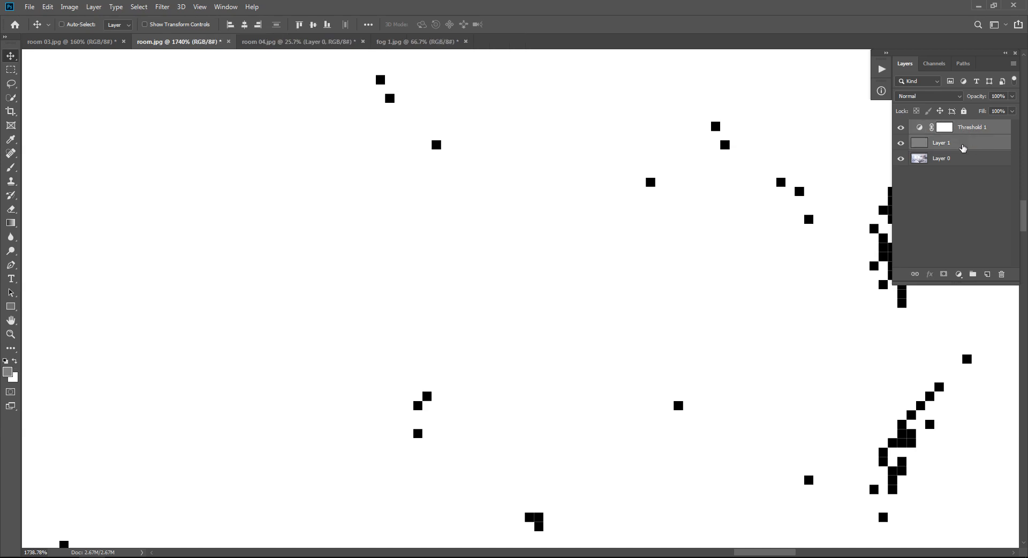
key("Delete")
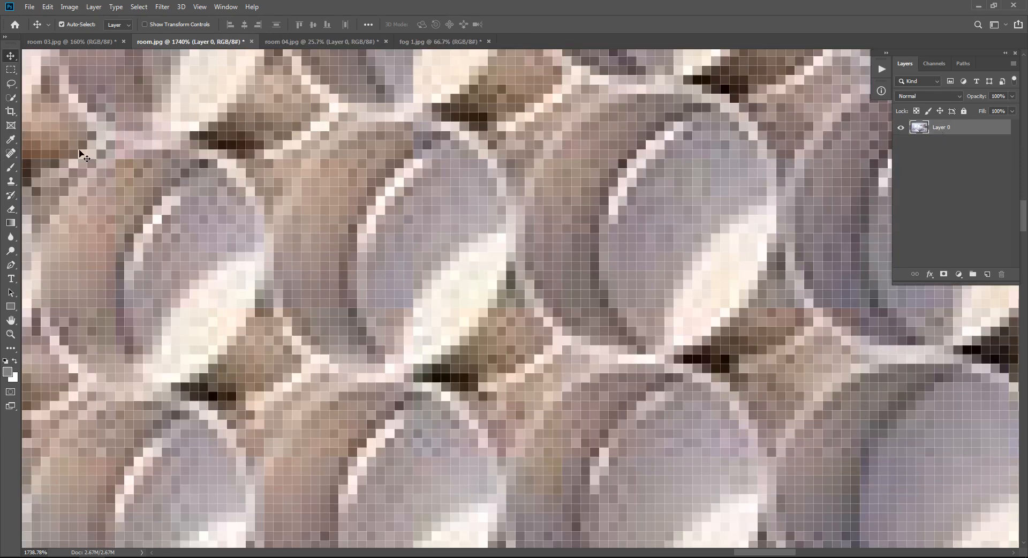
Step: Add a Curves adjustment layer above Layer 0 and set its gray point by sampling the photo at the marked pixel
left_click(956, 278)
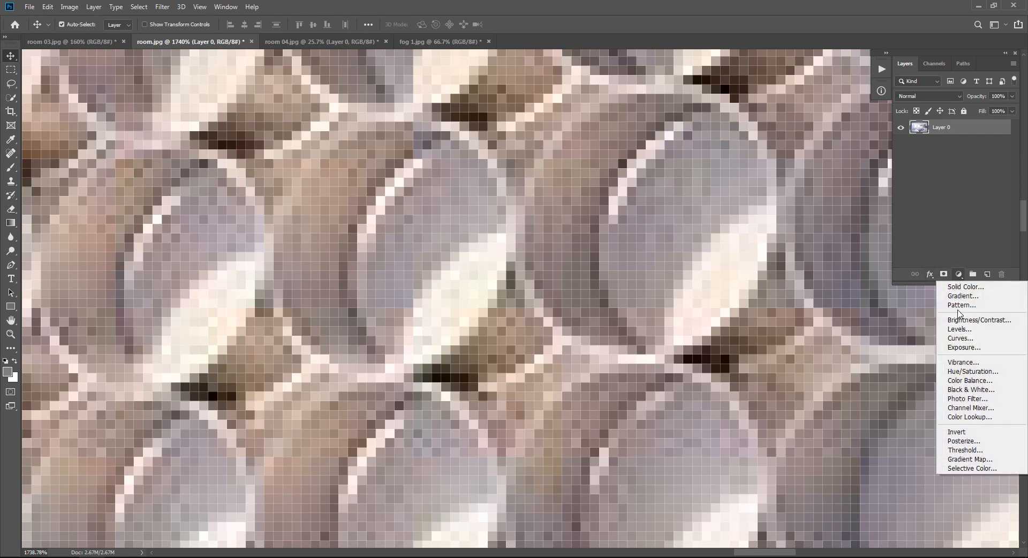
left_click(959, 339)
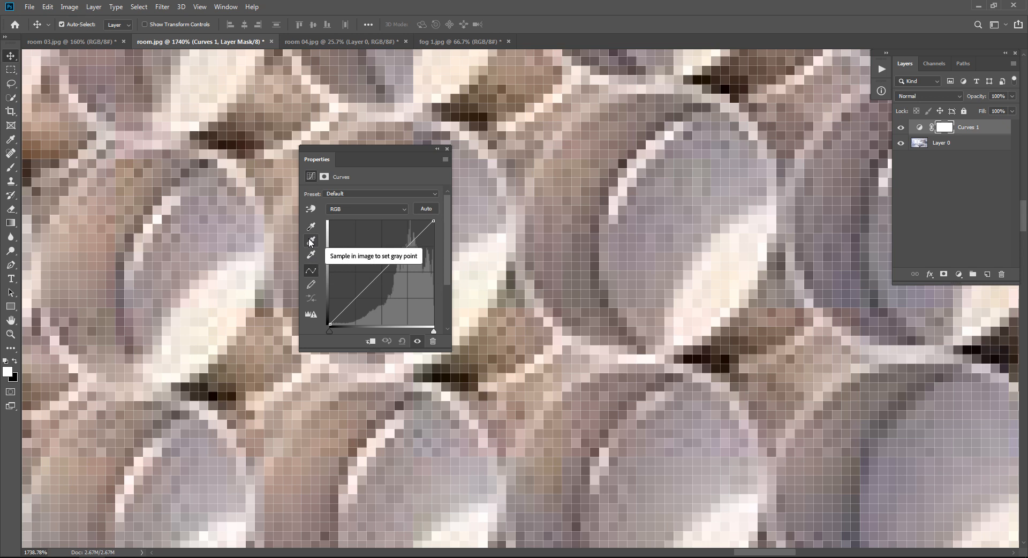
left_click(311, 242)
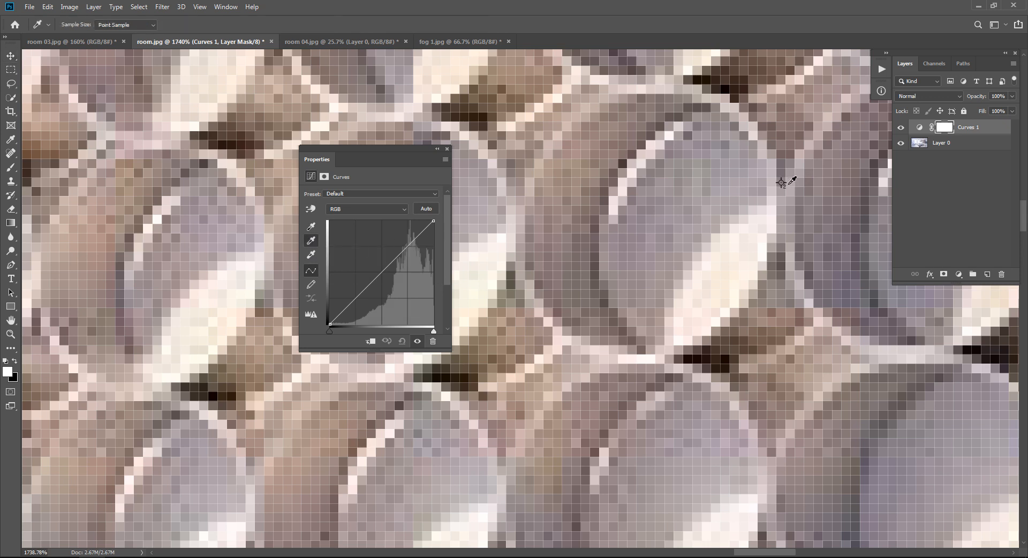
left_click(782, 182)
left_click(447, 149)
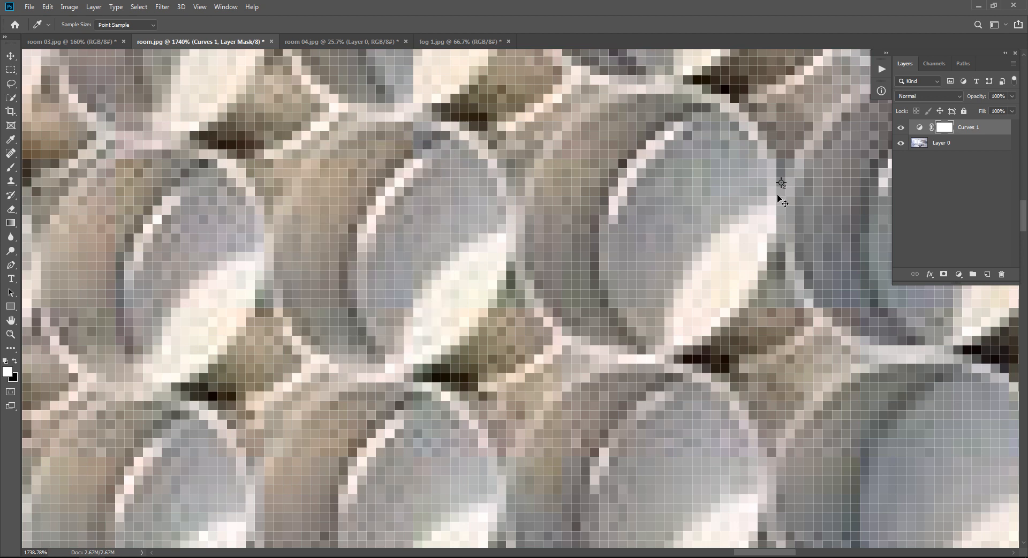
Step: Compare the whole photo before and after the correction by hiding and showing the Curves 1 layer
key("ctrl+0")
left_click(901, 128)
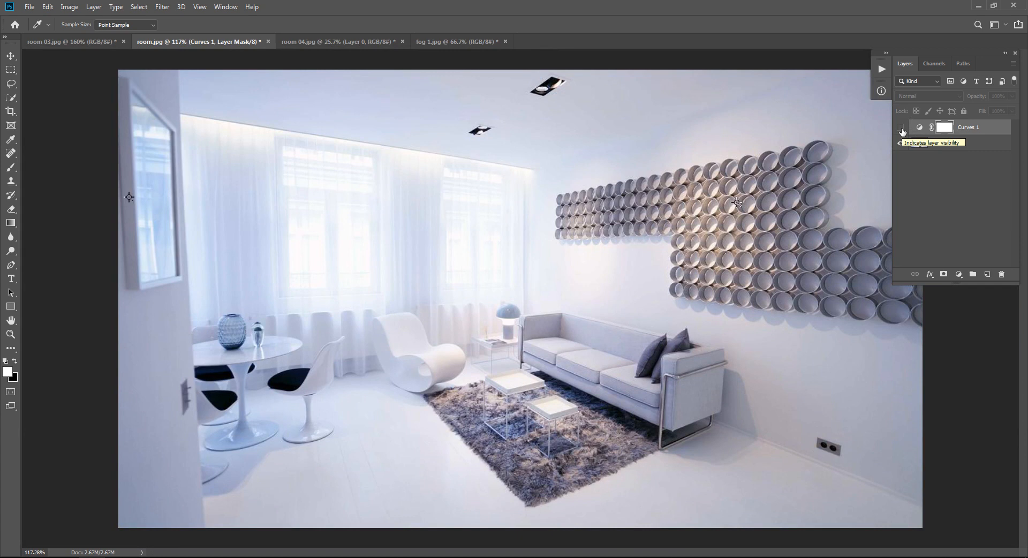
left_click(902, 128)
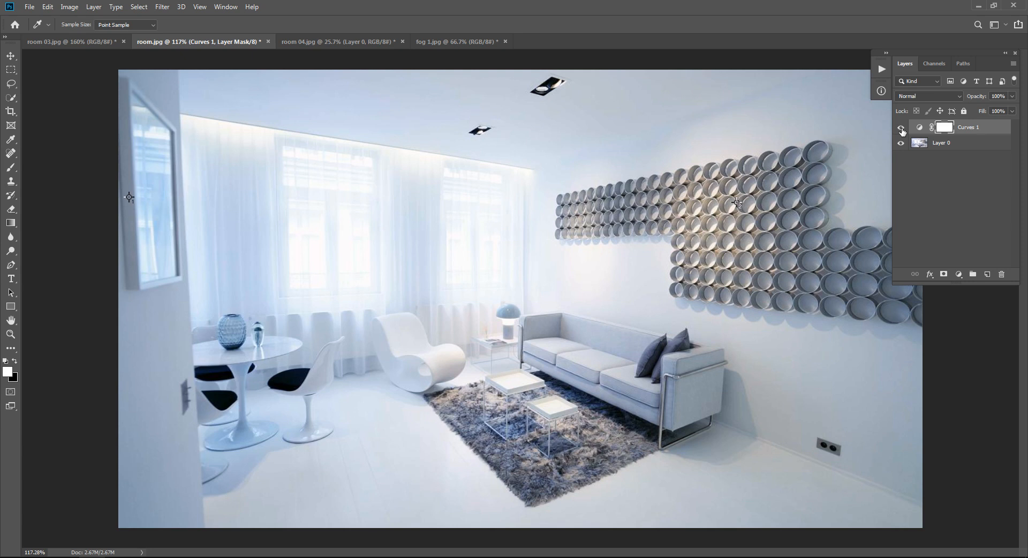
Step: Switch to the room 04.jpg document, activate the Move tool and deselect its layer
left_click(930, 197)
key("ctrl+Tab")
key("ctrl+Tab")
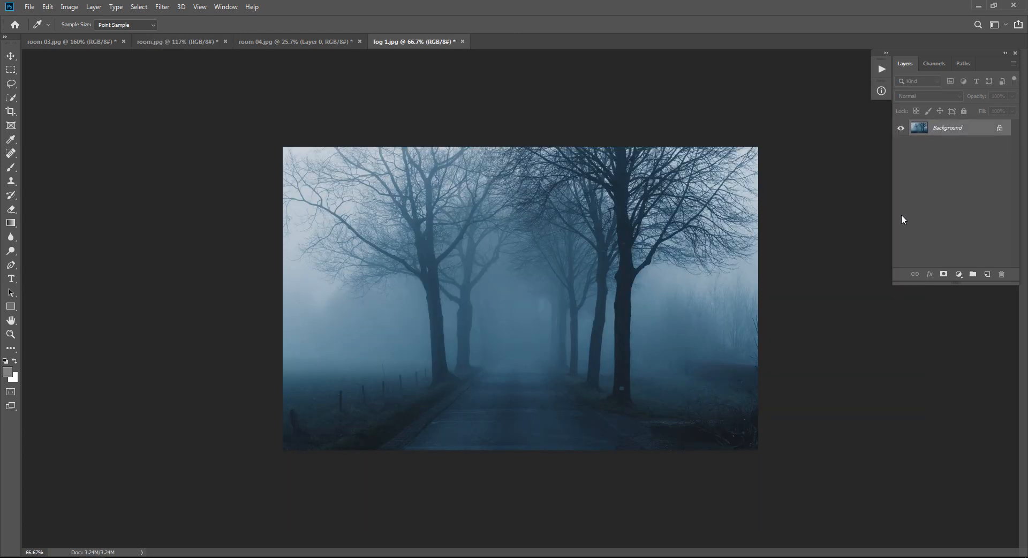
left_click(299, 42)
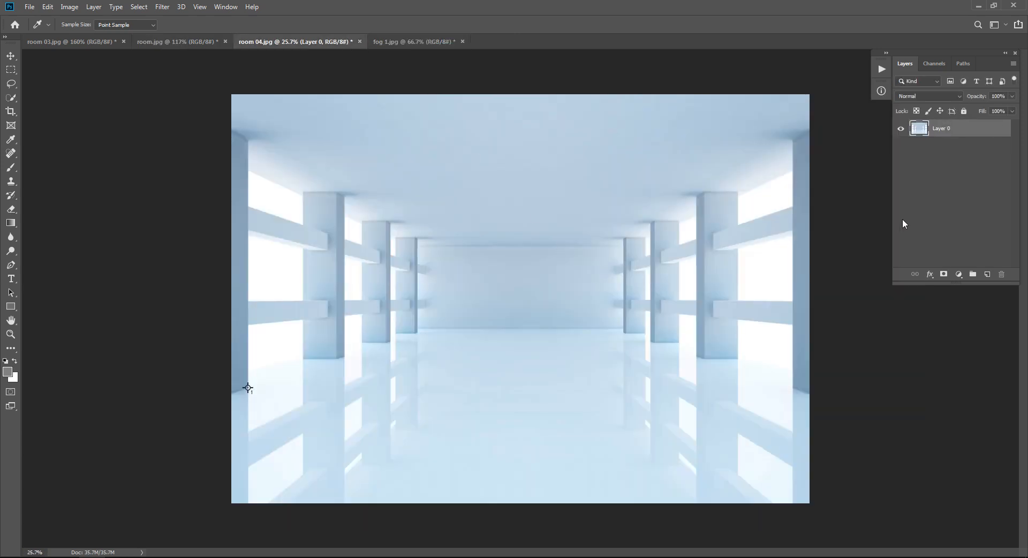
key("v")
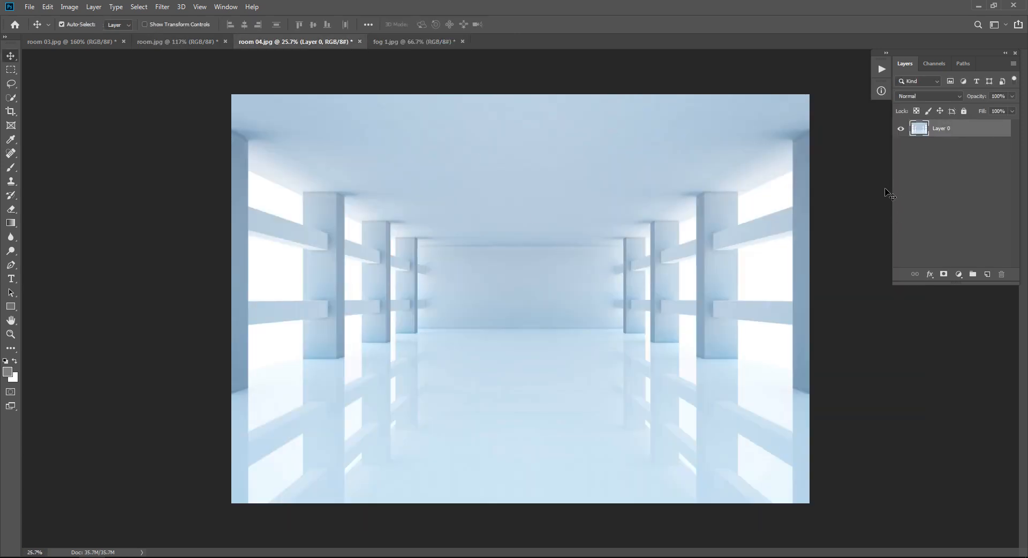
left_click(940, 198)
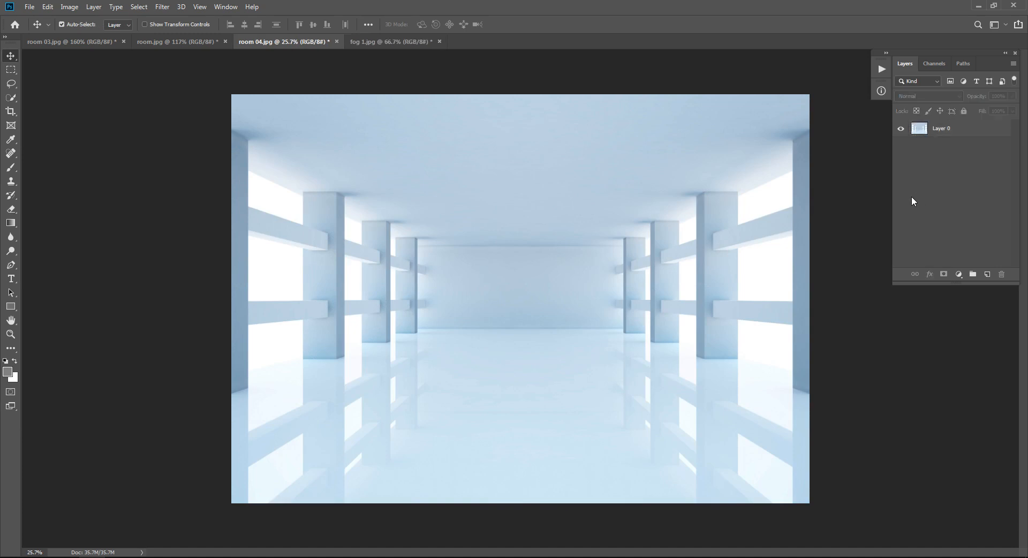
Step: Collapse the "orange and teal" action set and create a new action set named "w b"
left_click(881, 70)
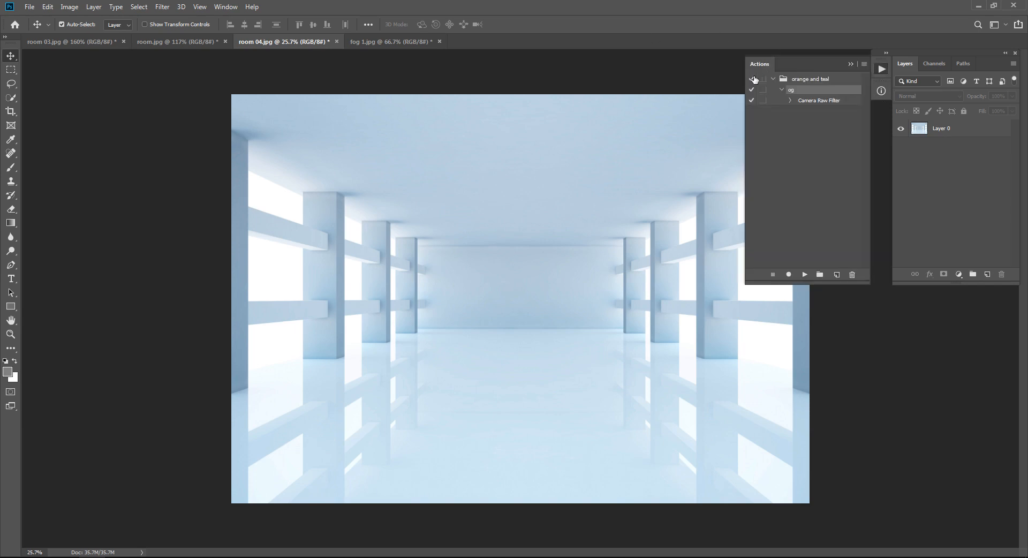
left_click(773, 79)
left_click(226, 6)
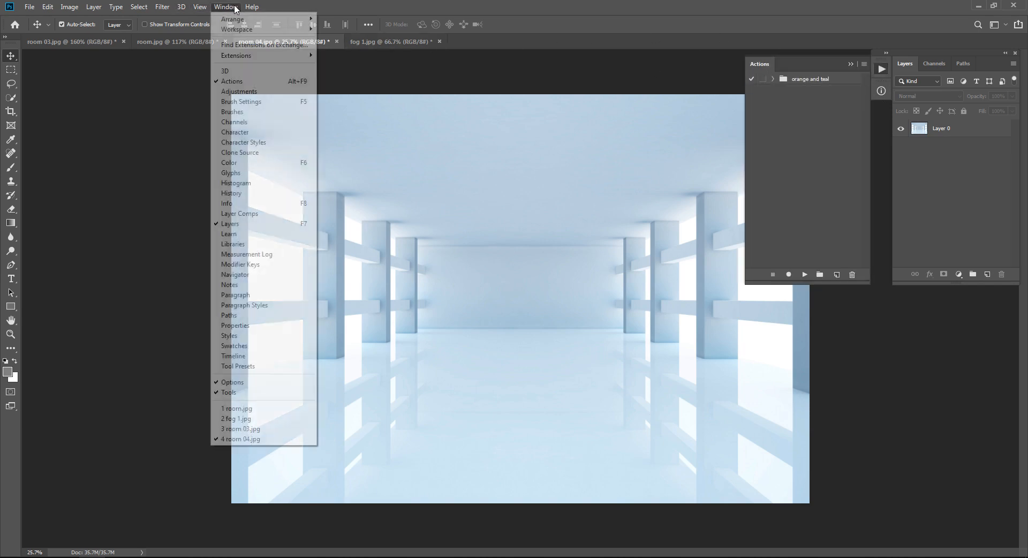
left_click(252, 81)
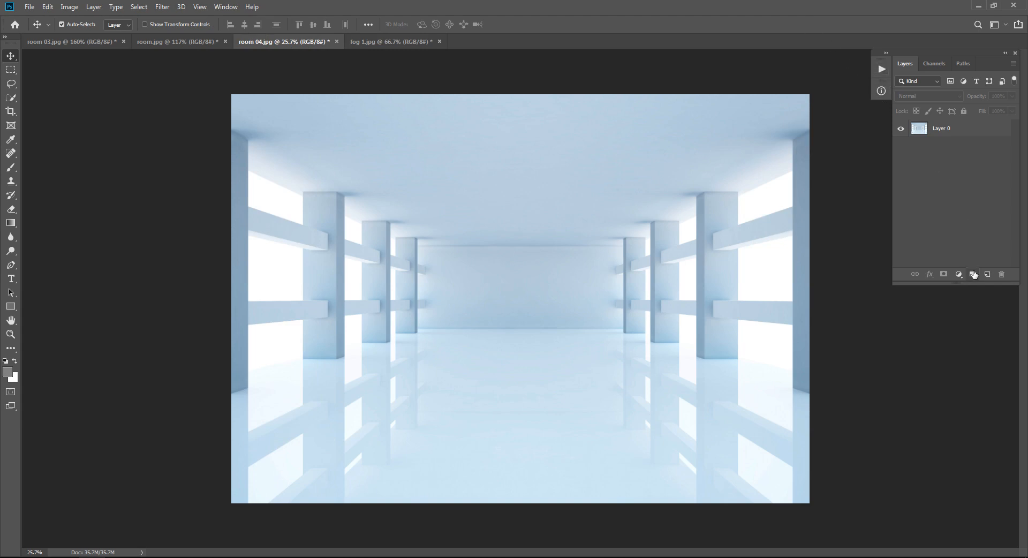
left_click(881, 69)
left_click(819, 275)
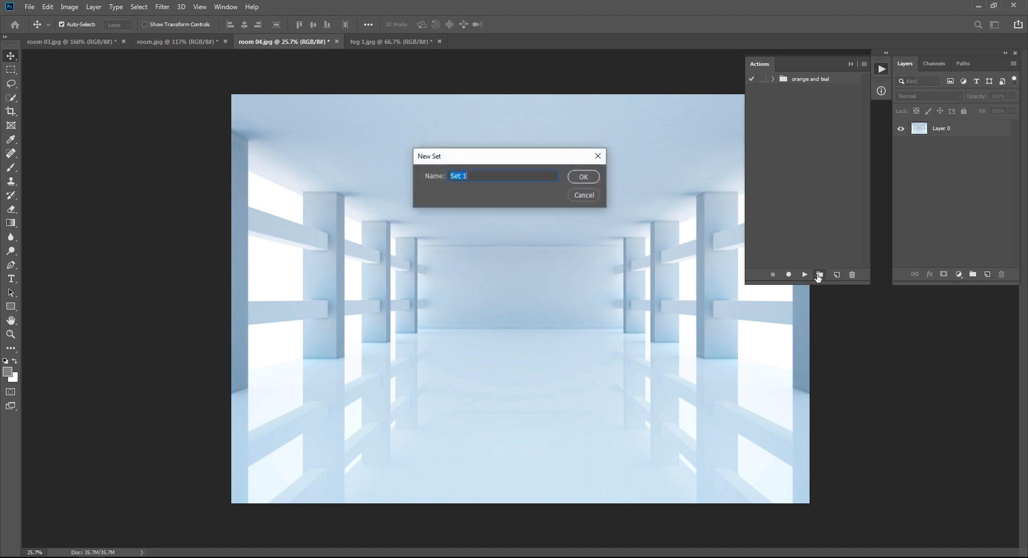
type("w b")
key("Return")
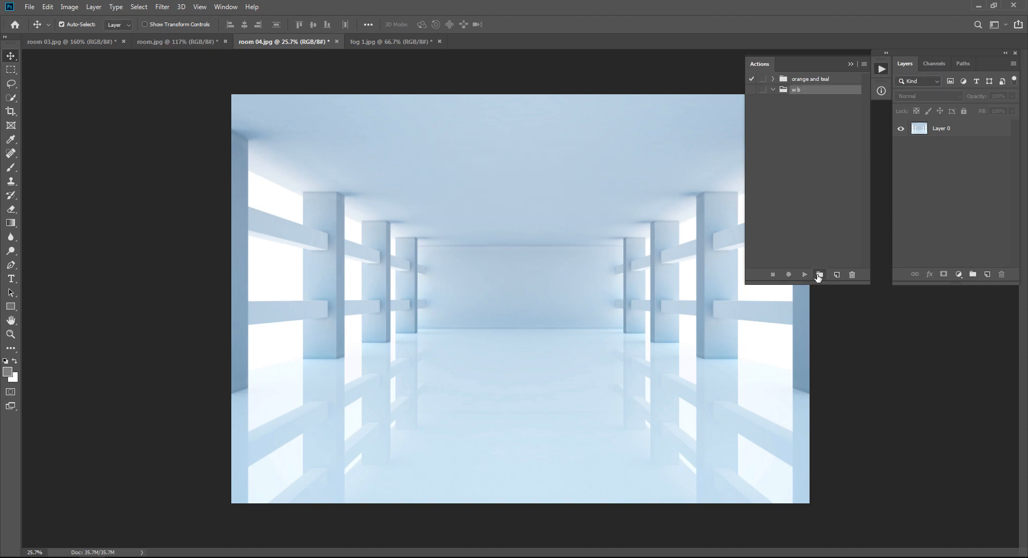
Step: Start recording a new action named "wb" in the "w b" set and undock the Actions panel beside the photo
left_click(837, 274)
type("wb")
key("Return")
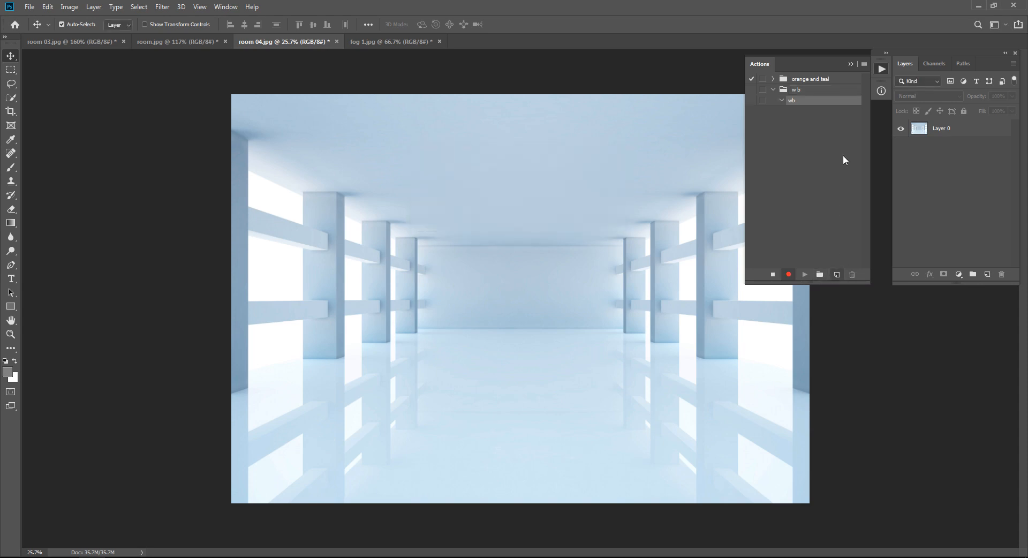
left_click_drag(817, 63, 138, 60)
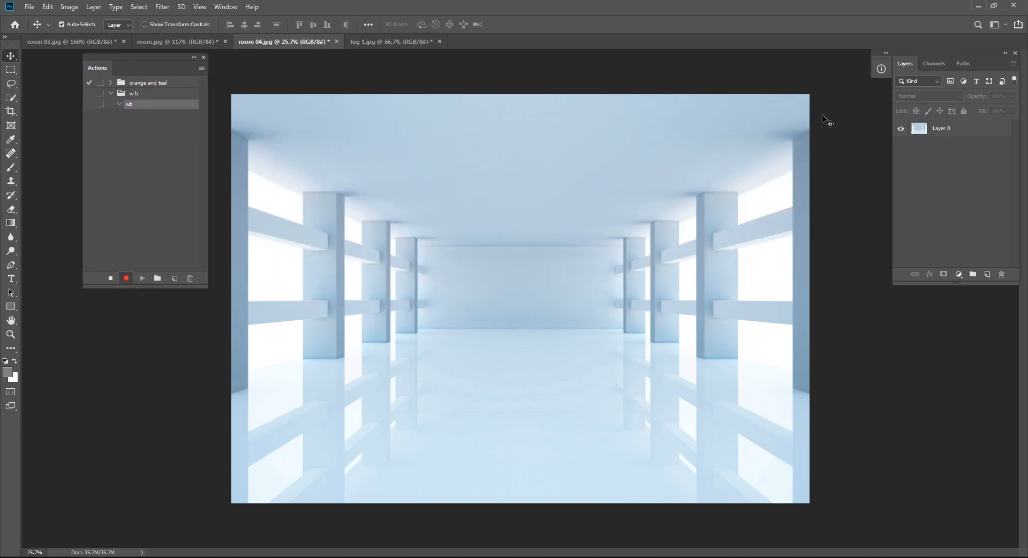
Step: Record adding a new layer above Layer 0 and filling it with 50% Gray at Normal mode and 100% opacity
left_click(955, 131)
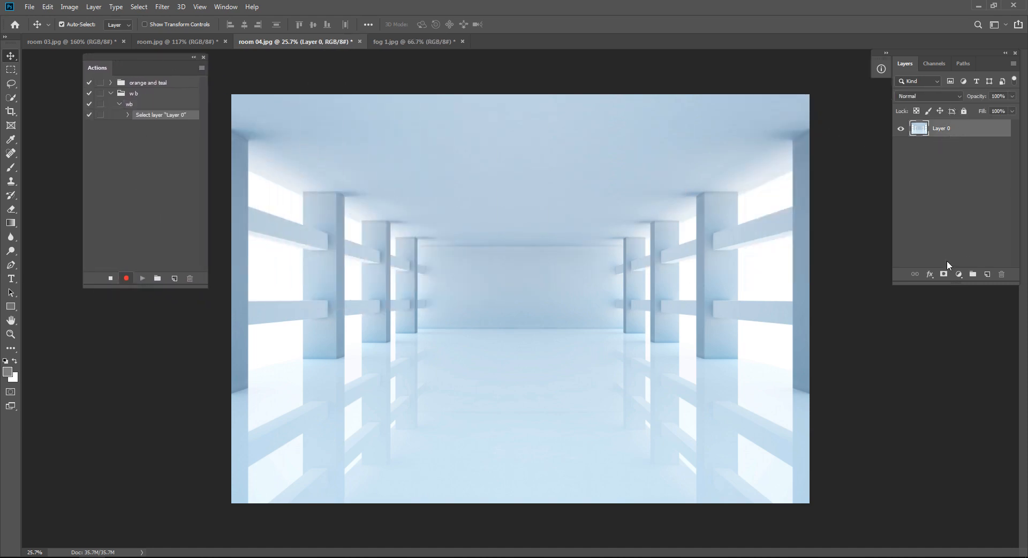
left_click(987, 274)
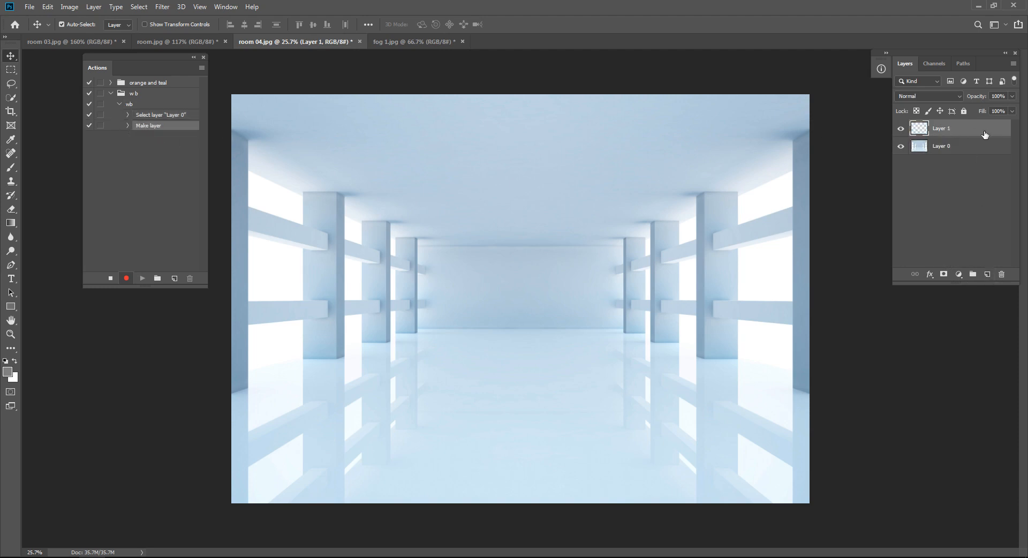
key("shift+F5")
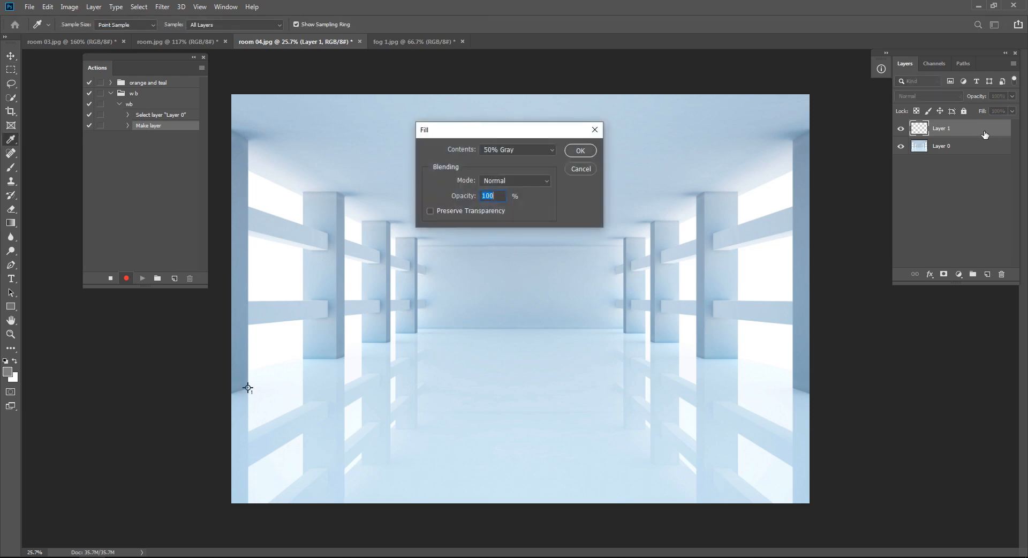
left_click(568, 151)
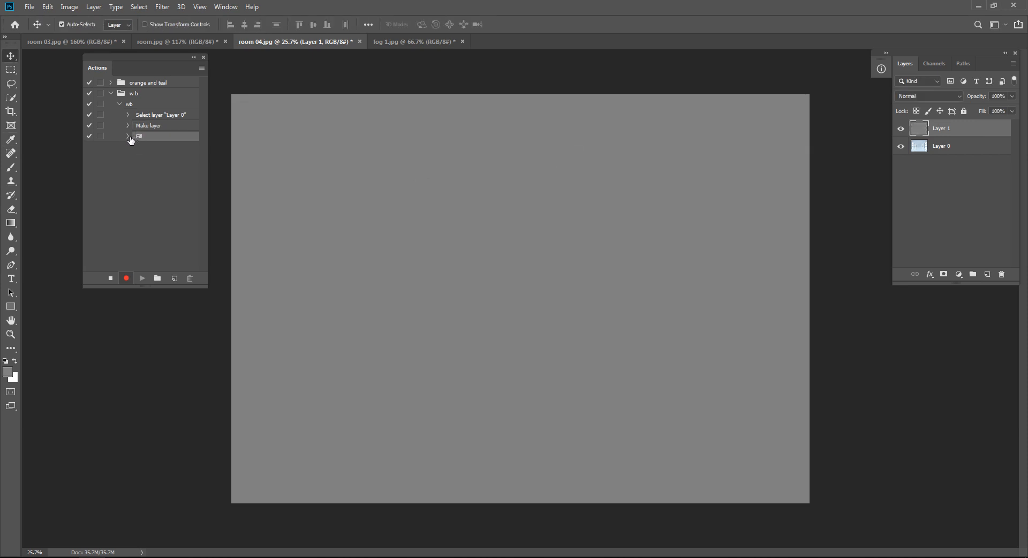
left_click(128, 137)
left_click(128, 137)
left_click(981, 185)
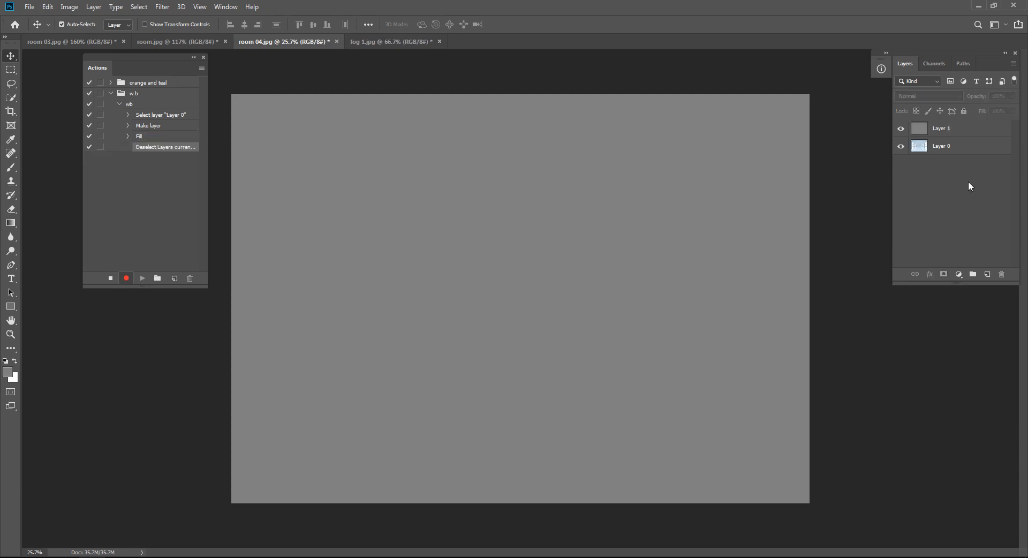
Step: Record changing the gray Layer 1's blending mode to Difference and deselecting the layers
left_click(957, 128)
left_click(943, 100)
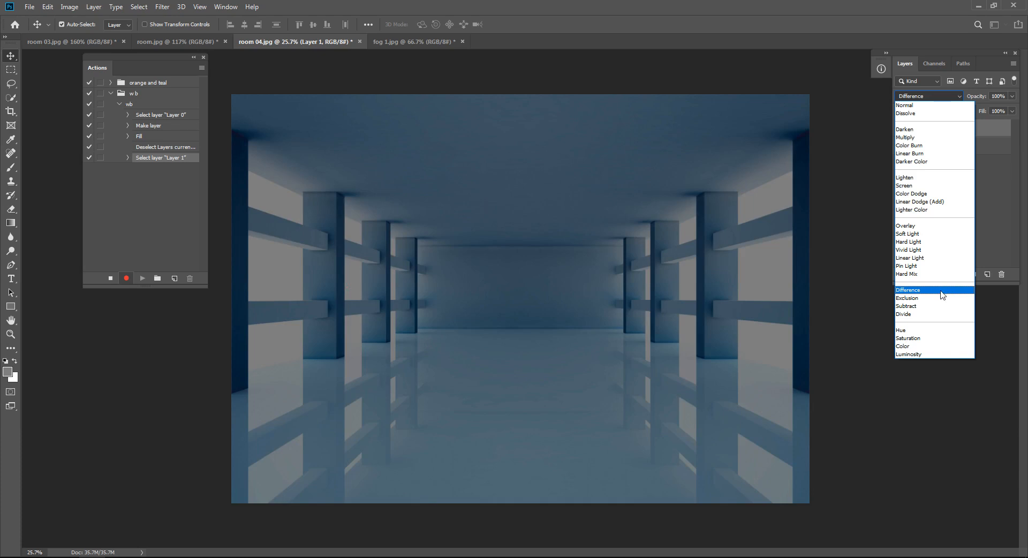
left_click(943, 295)
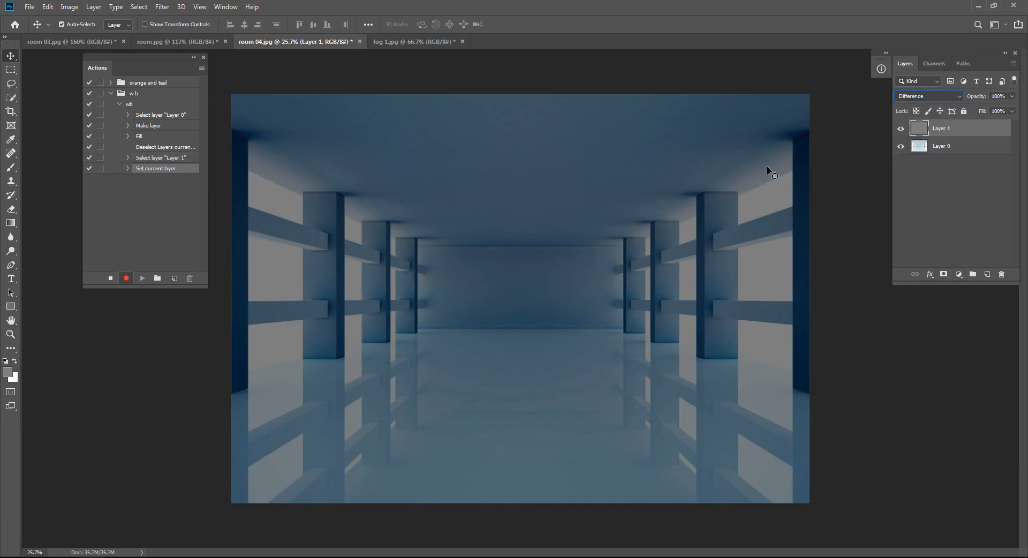
left_click(931, 195)
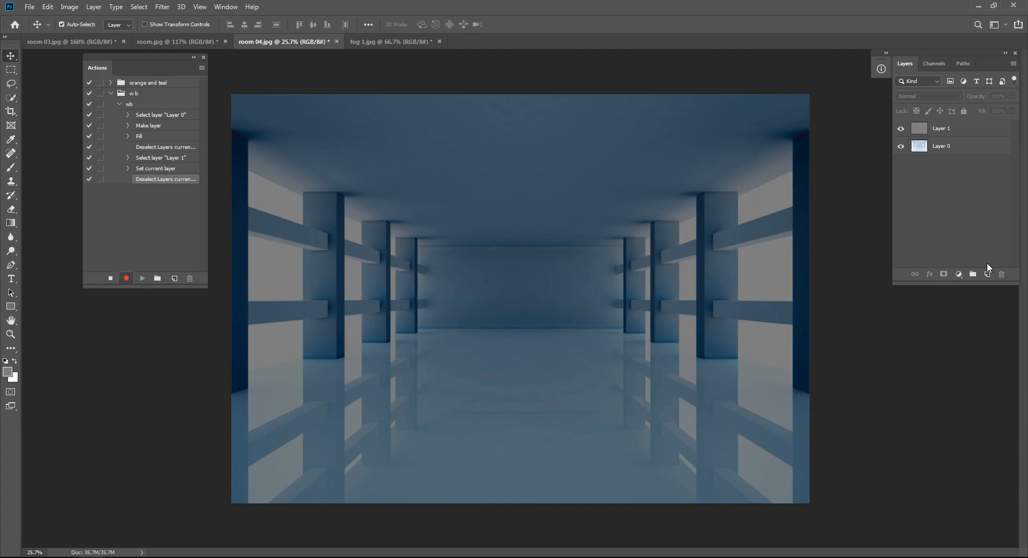
Step: Record adding a Threshold adjustment layer with its level set to 1, and stop recording the action
left_click(959, 274)
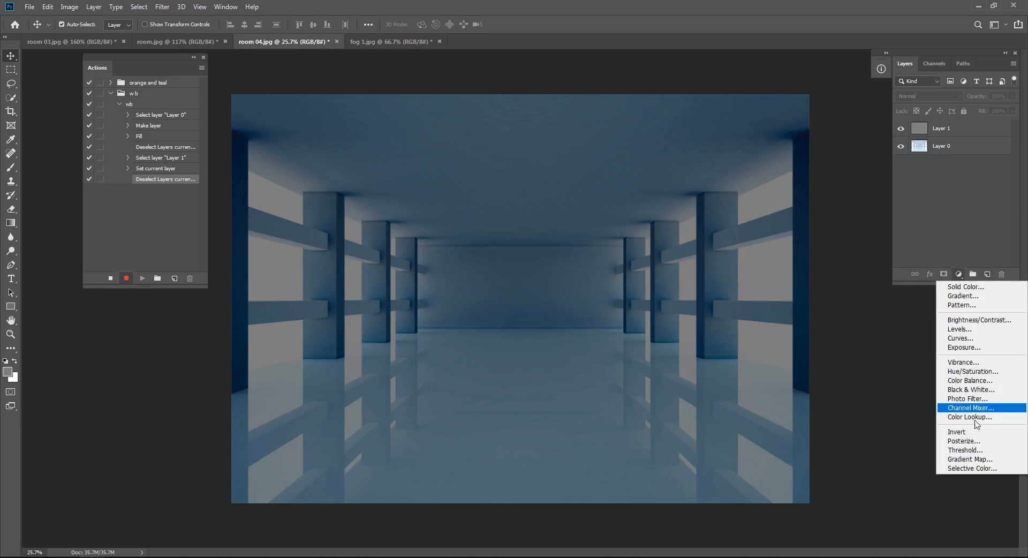
left_click(985, 450)
left_click_drag(371, 253, 306, 247)
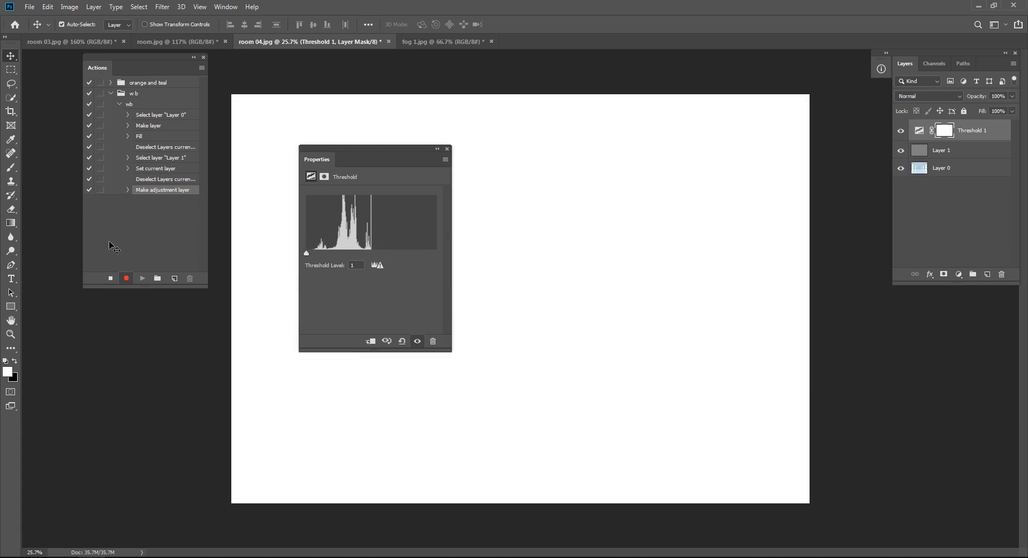
left_click(109, 278)
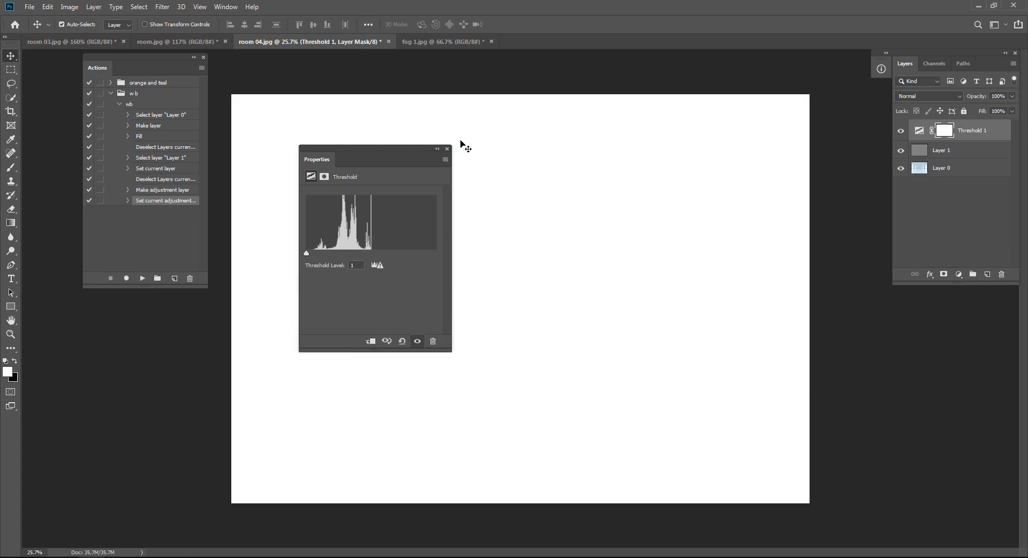
left_click(448, 150)
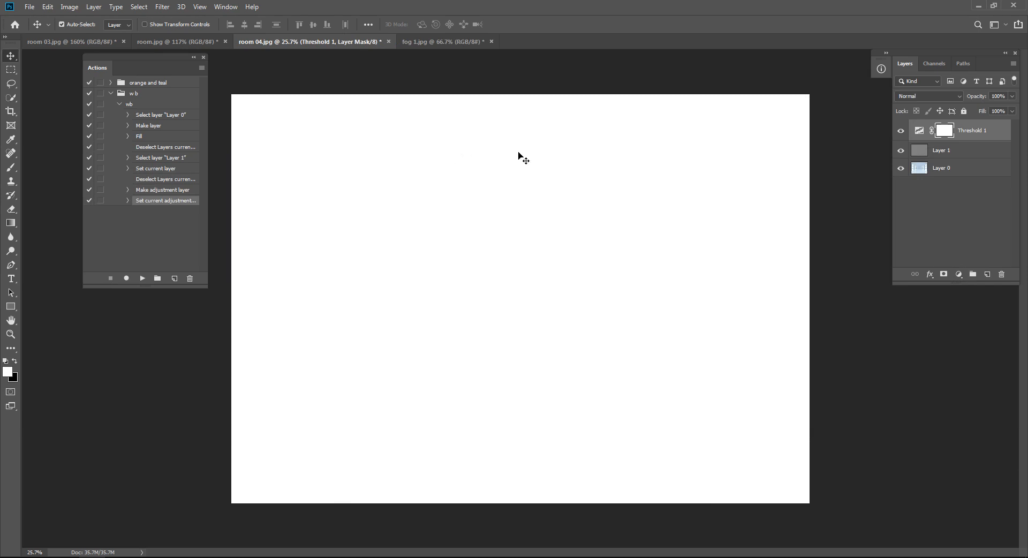
Step: Delete the recorded Threshold 1 and Layer 1 layers, leaving only the room photo on Layer 0
left_click(905, 197)
left_click(940, 151)
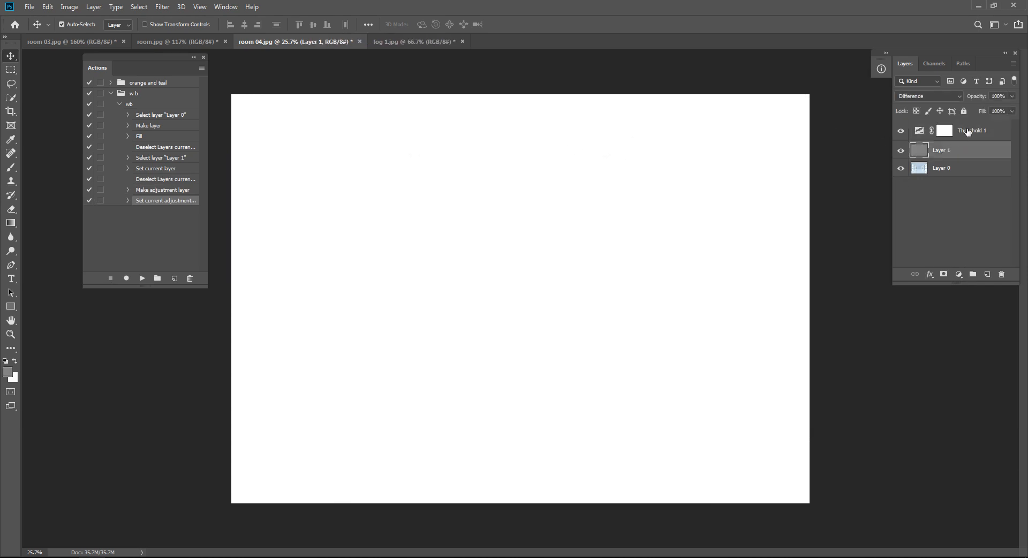
left_click(967, 130, "ctrl")
left_click(1001, 275)
key("Return")
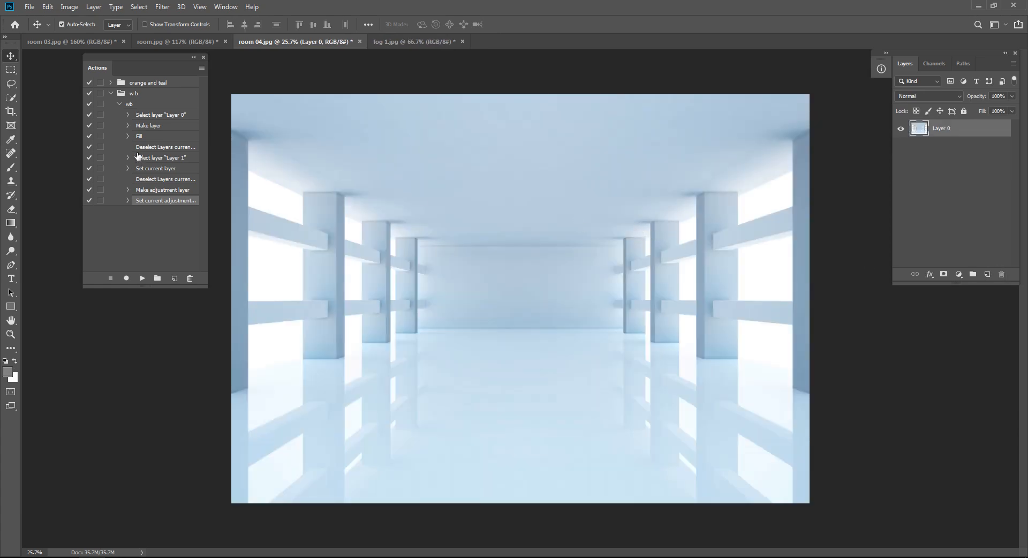
Step: Select the "wb" action and bring up the keyboard shortcut settings for Panel Menus
left_click(129, 104)
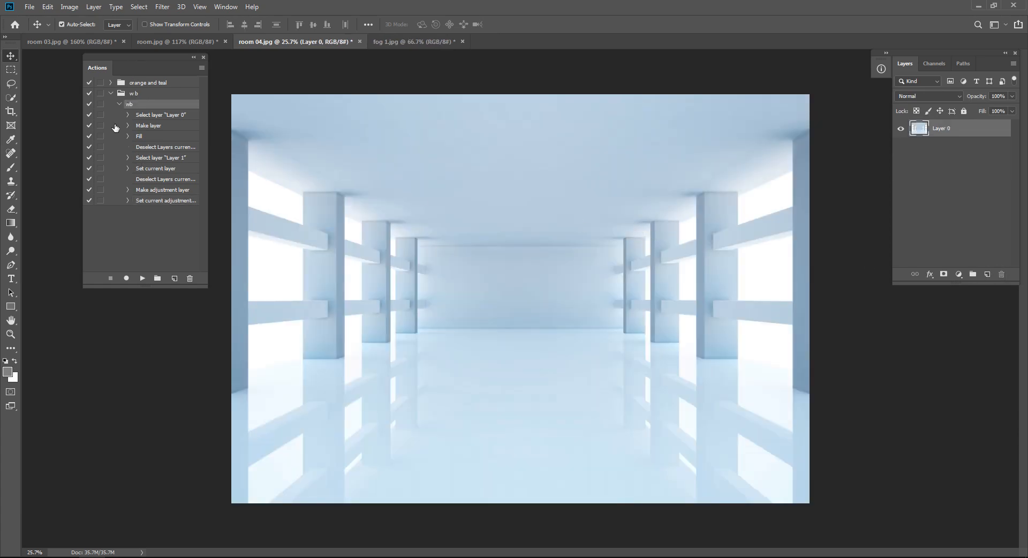
left_click_drag(131, 56, 121, 143)
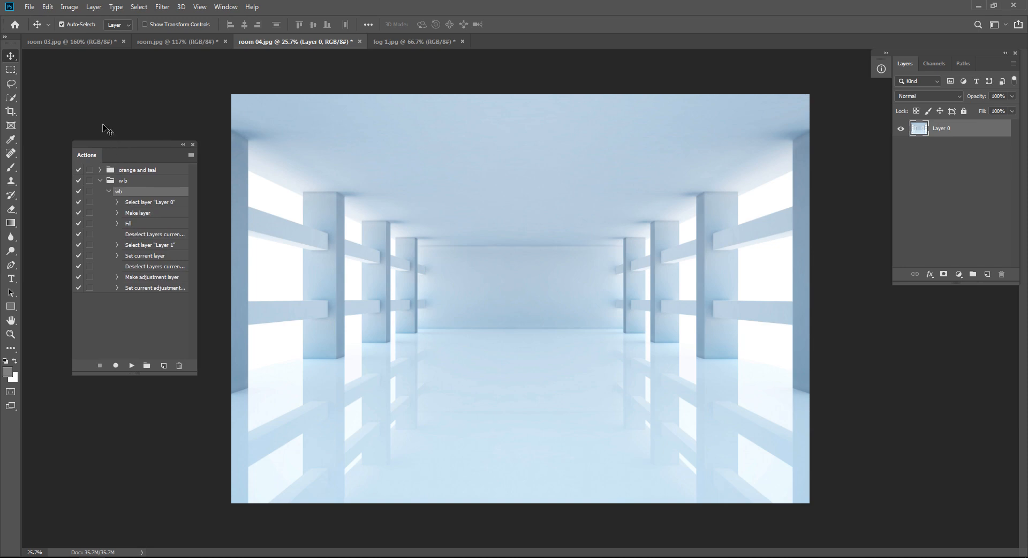
left_click(46, 7)
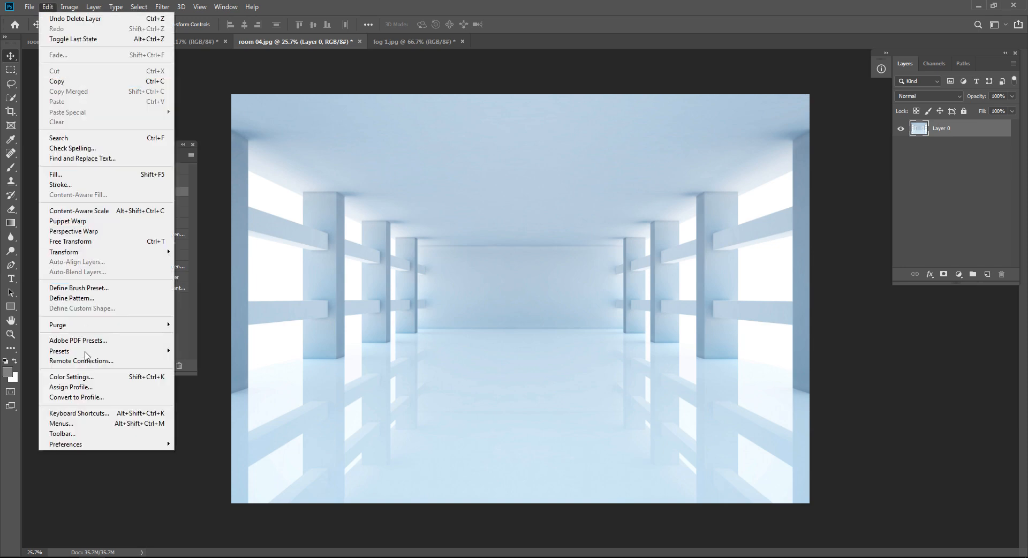
left_click(88, 412)
left_click(399, 90)
left_click(405, 87)
left_click(406, 88)
left_click(385, 102)
Step: Assign F2 as the shortcut for the Play command under Actions and save the shortcut settings
left_click(303, 173)
left_click(303, 173)
left_click(449, 245)
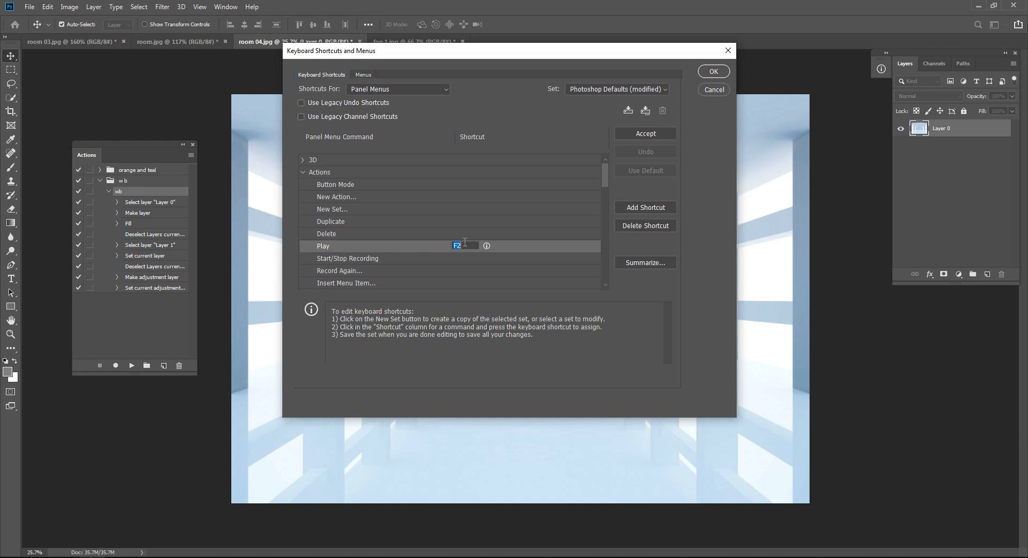
left_click(714, 76)
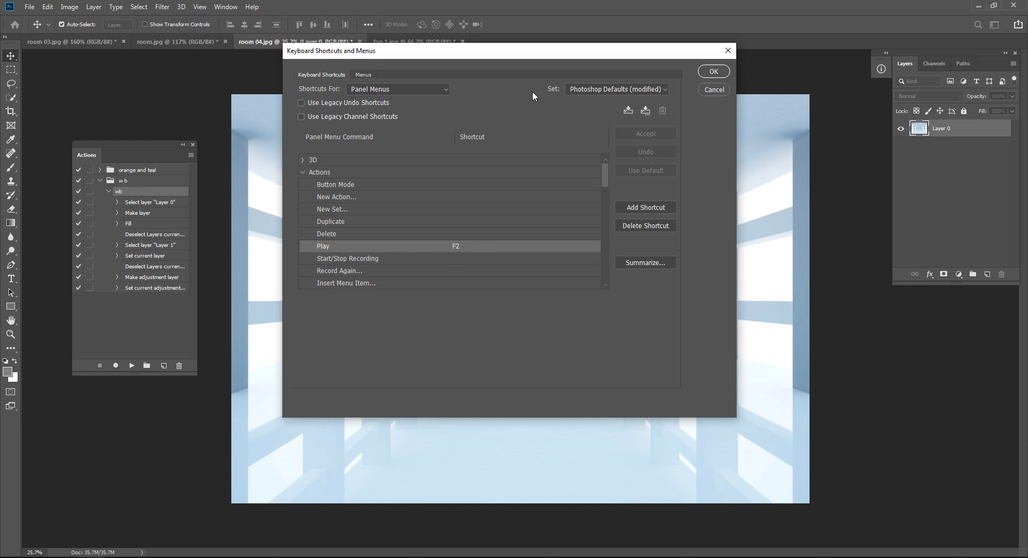
left_click(722, 71)
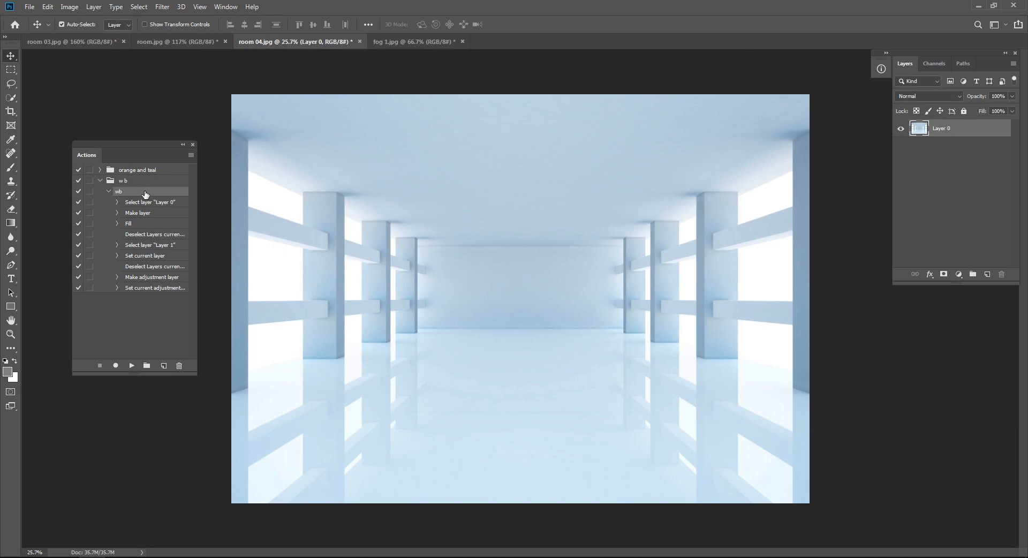
Step: Play the "wb" action on the photo and raise the Threshold 1 level slightly until small black areas appear
key("F2")
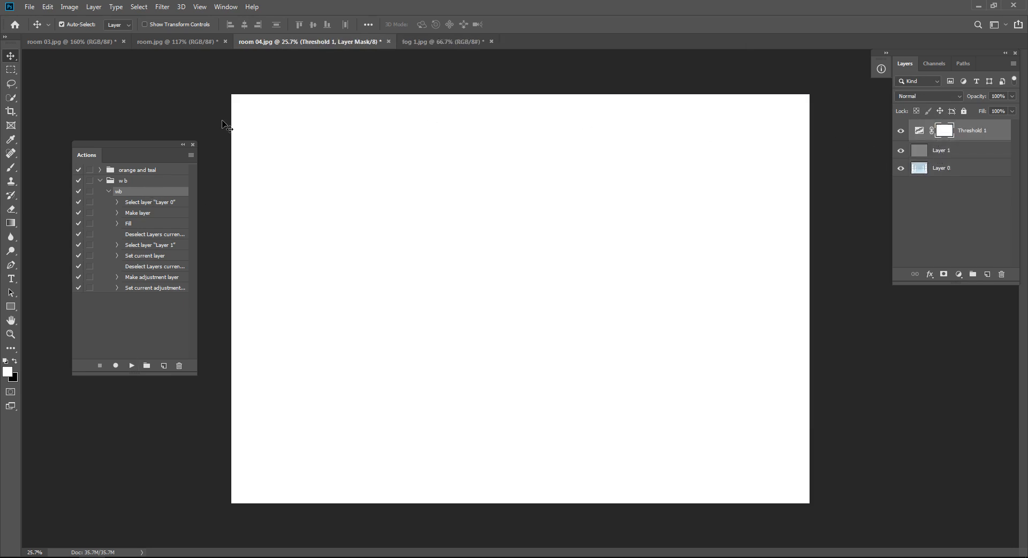
left_click(193, 144)
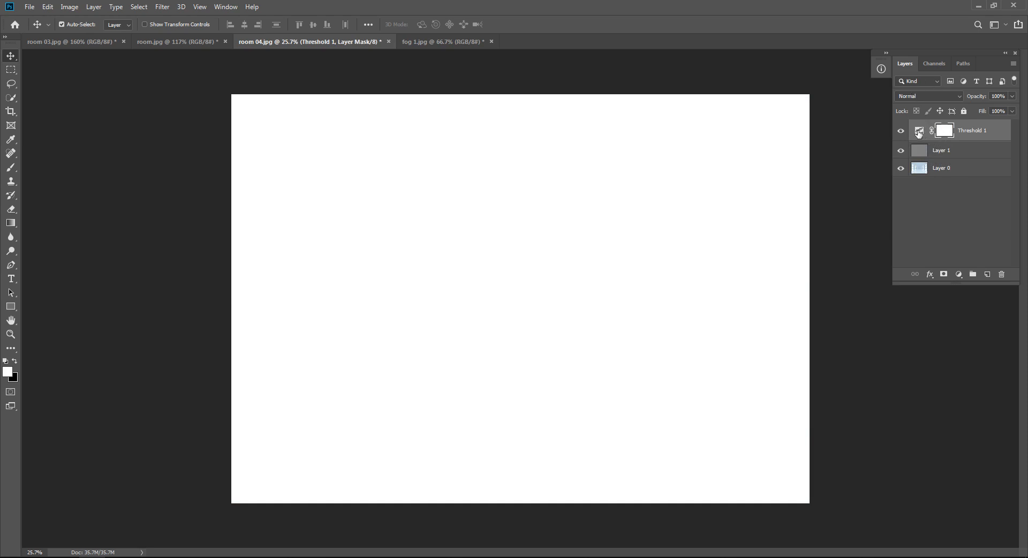
double_click(919, 133)
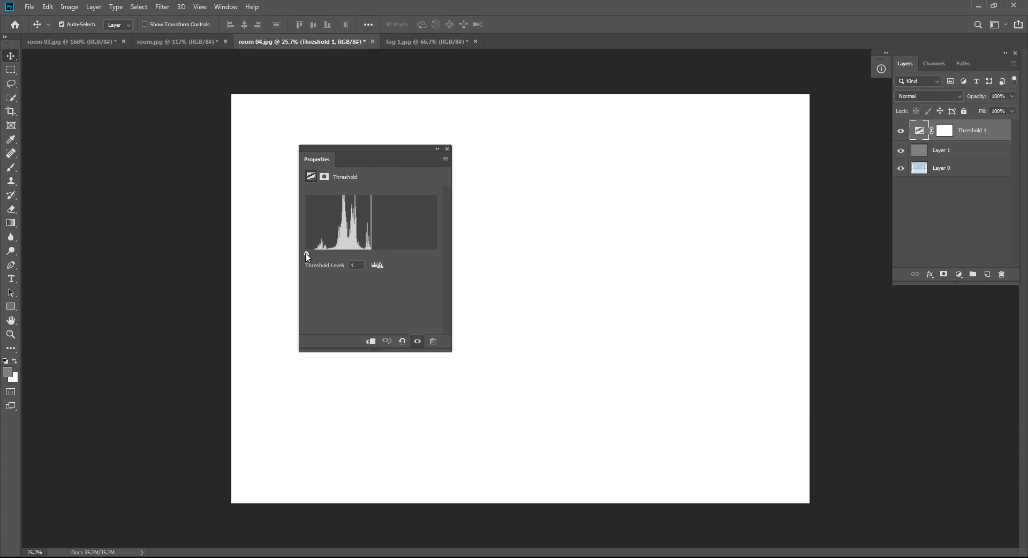
left_click_drag(308, 257, 315, 257)
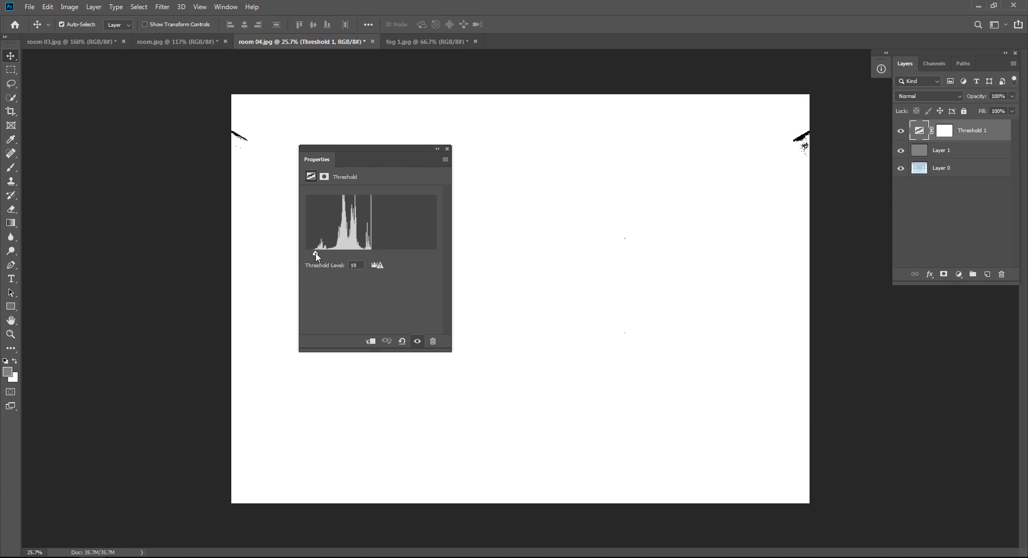
left_click(446, 150)
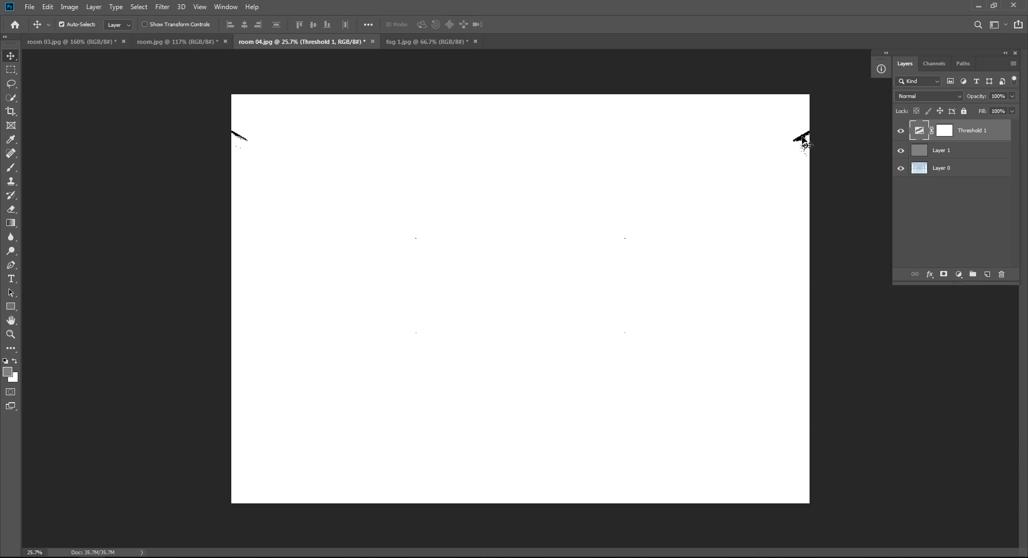
Step: Place a second color sampler point with the Eyedropper tool on the black patch near the photo's upper-right corner
left_click_drag(805, 131, 535, 305)
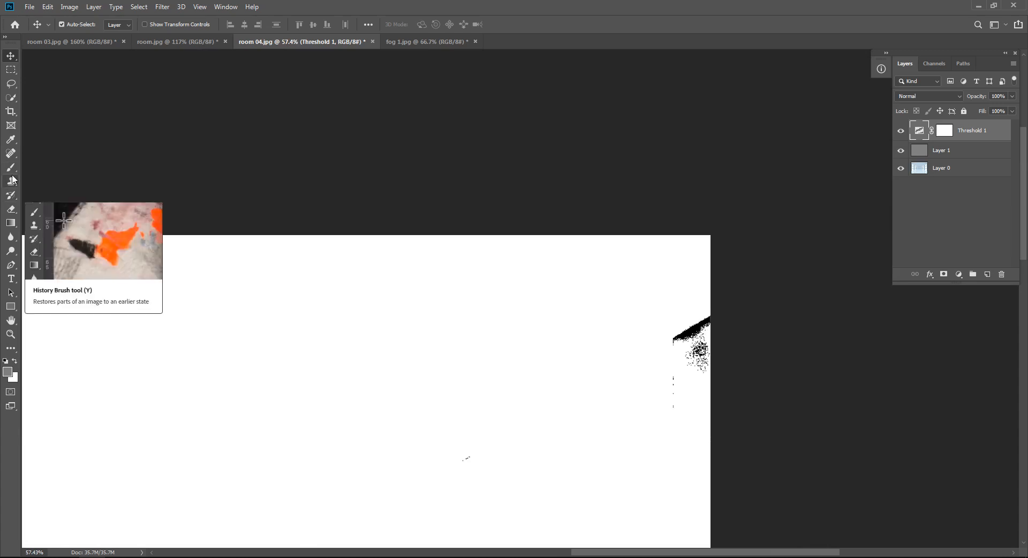
left_click(9, 145)
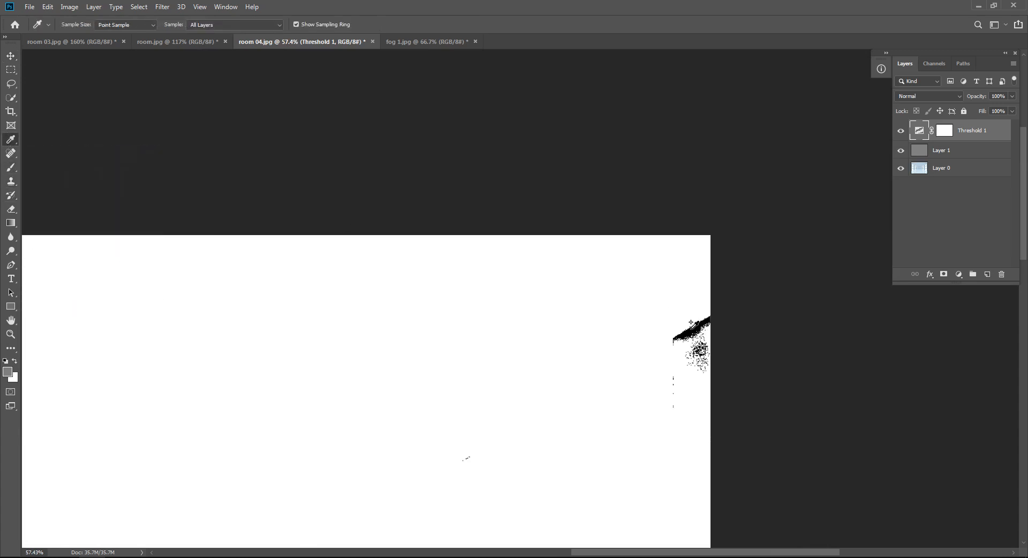
left_click(881, 69)
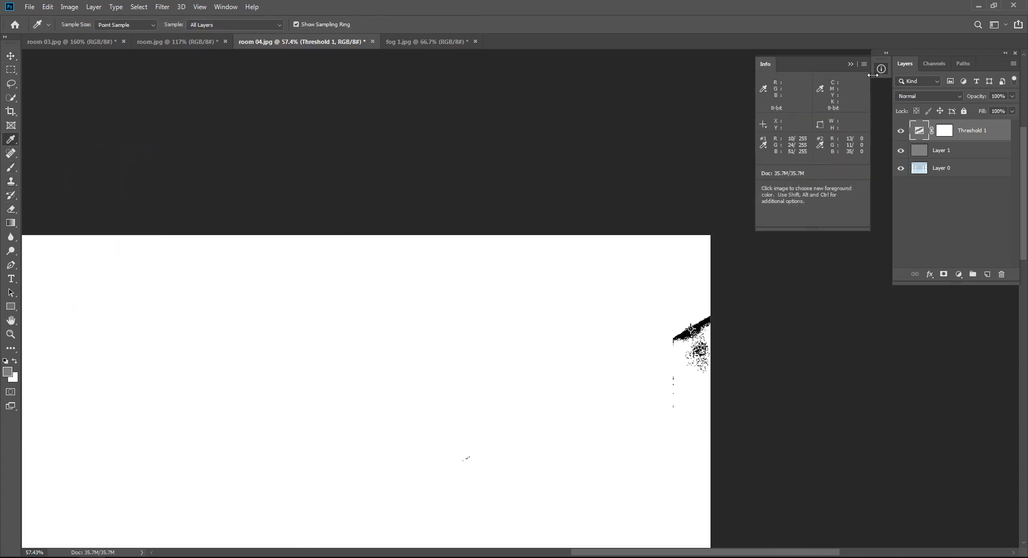
left_click(851, 63)
Step: Delete the Layer 1 and Threshold 1 helper layers together, keeping the color sampler point
left_click(960, 150)
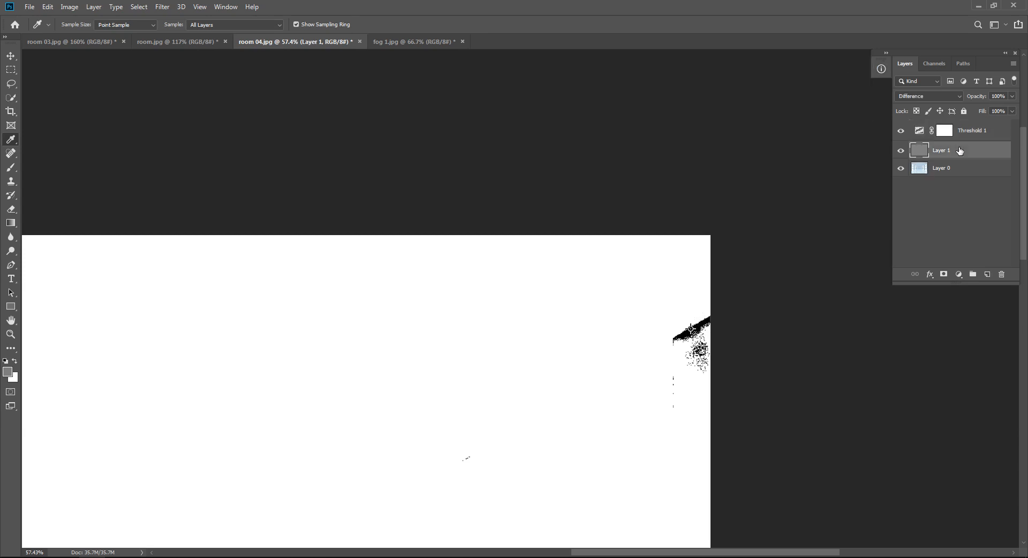
left_click(969, 132, "shift")
left_click(1001, 274)
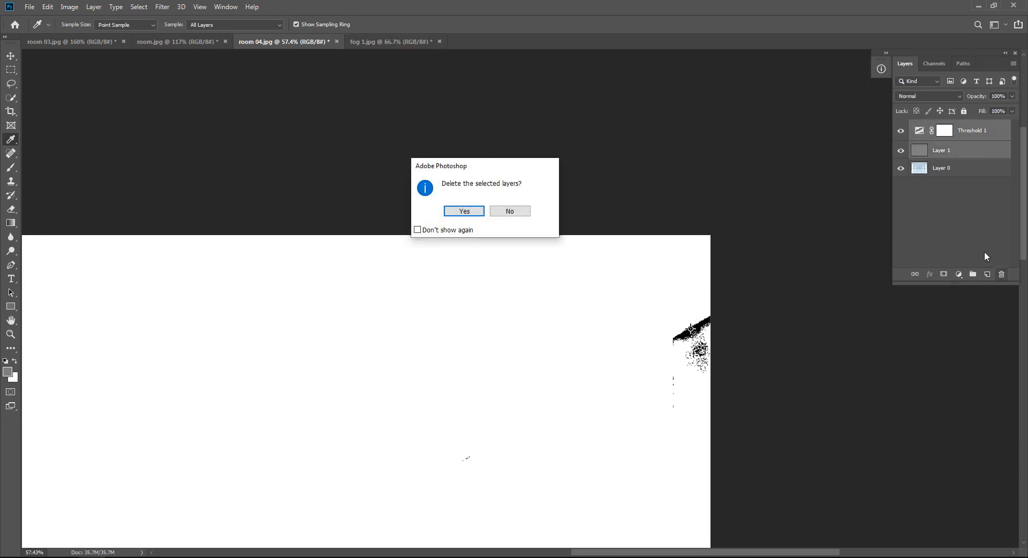
key("Return")
Step: Add a Curves adjustment layer and sample its gray point at color sampler 2 to neutralize the blue cast
left_click(958, 274)
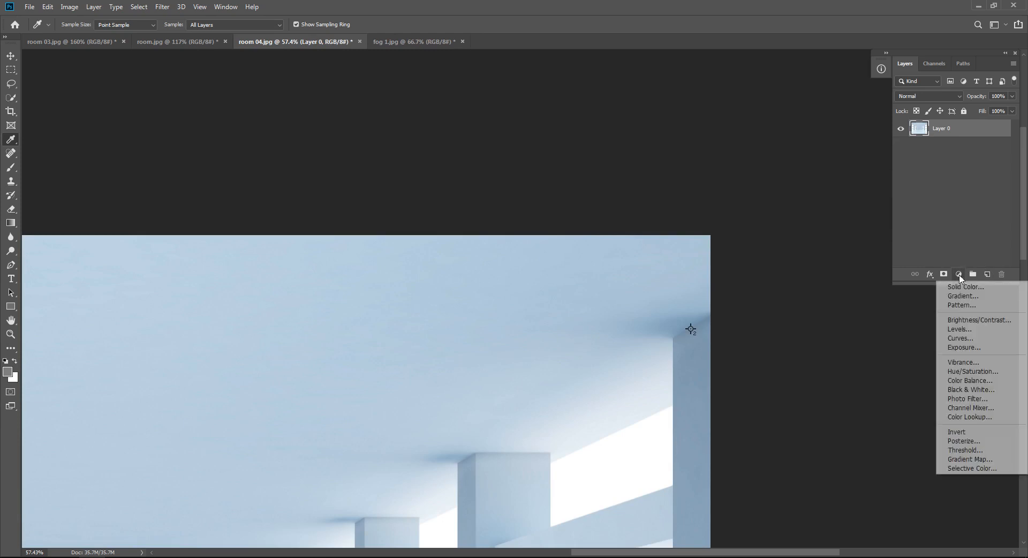
left_click(968, 339)
left_click(311, 242)
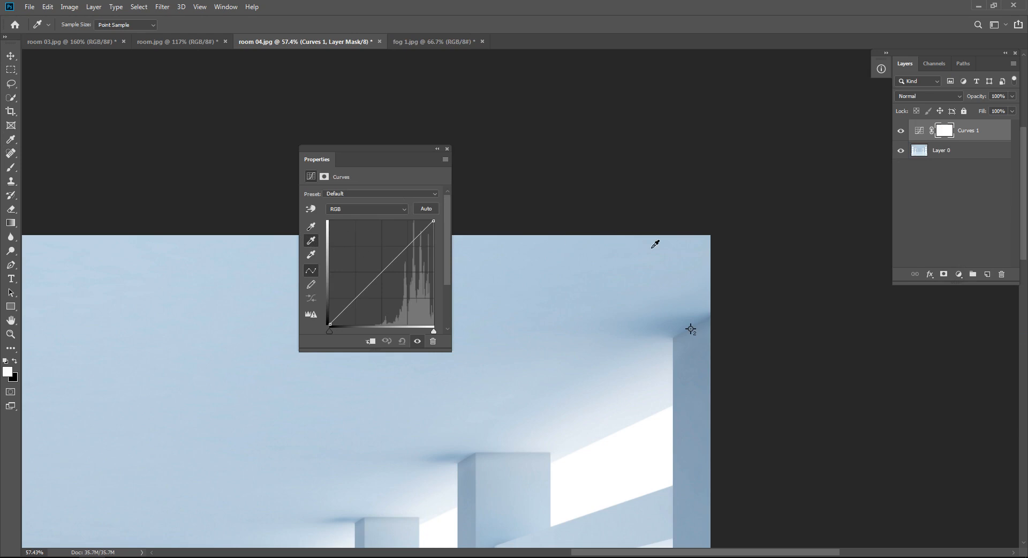
left_click_drag(690, 328, 881, 323)
left_click(558, 195)
left_click_drag(746, 268, 504, 273)
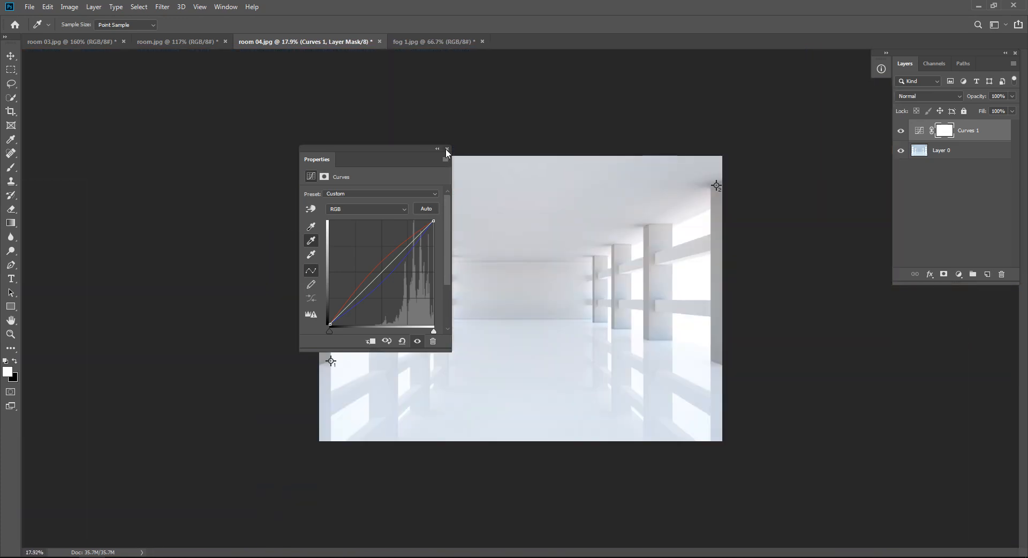
Step: Compare the full room photo before and after correction by toggling the Curves 1 layer's visibility, and deselect the layers
left_click(447, 150)
key("ctrl+0")
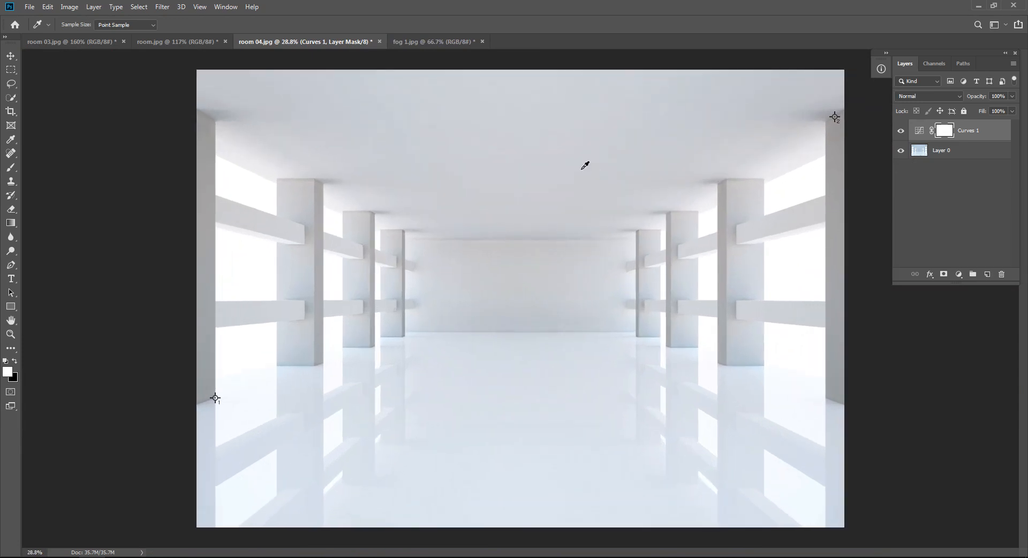
key("v")
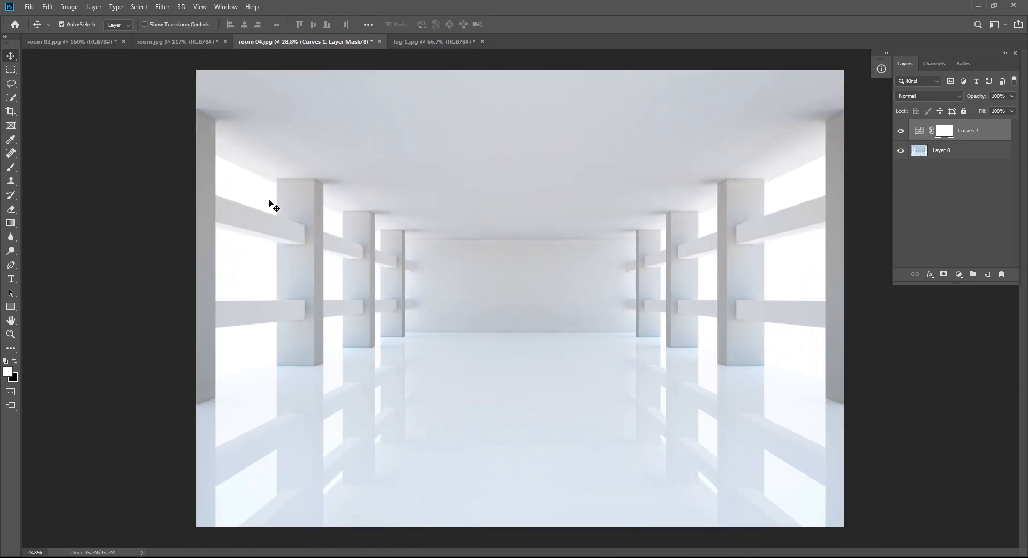
left_click(901, 131)
left_click(908, 132)
left_click(914, 182)
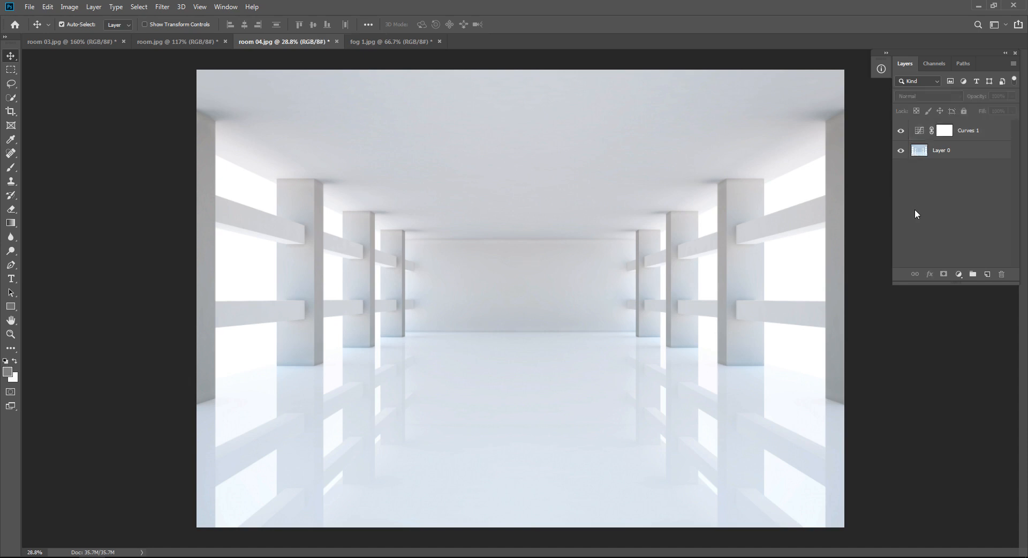
Step: Unlock the background layer of fog 1.jpg and open that layer in the Camera Raw filter
left_click(403, 41)
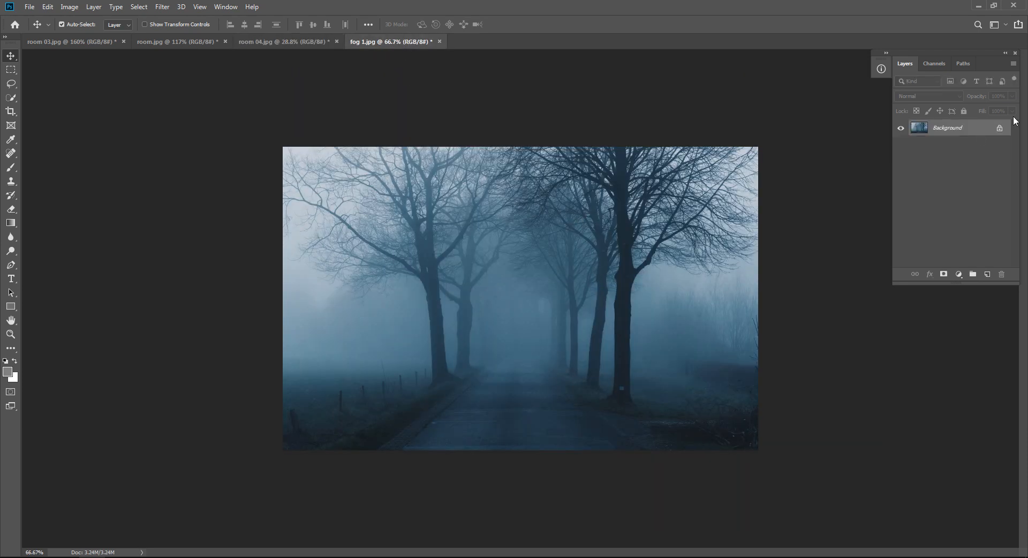
left_click(999, 128)
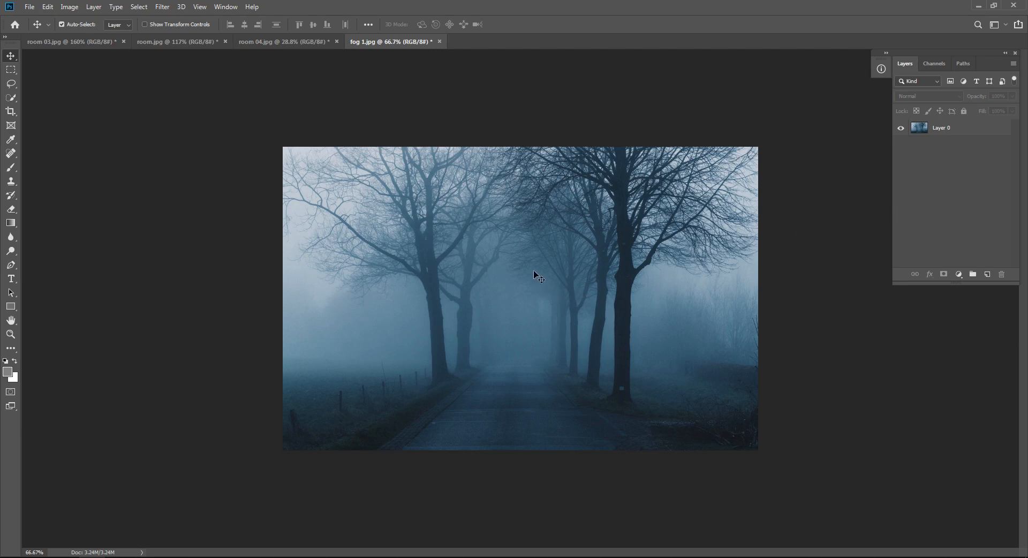
key("ctrl")
key("ctrl")
left_click(942, 128)
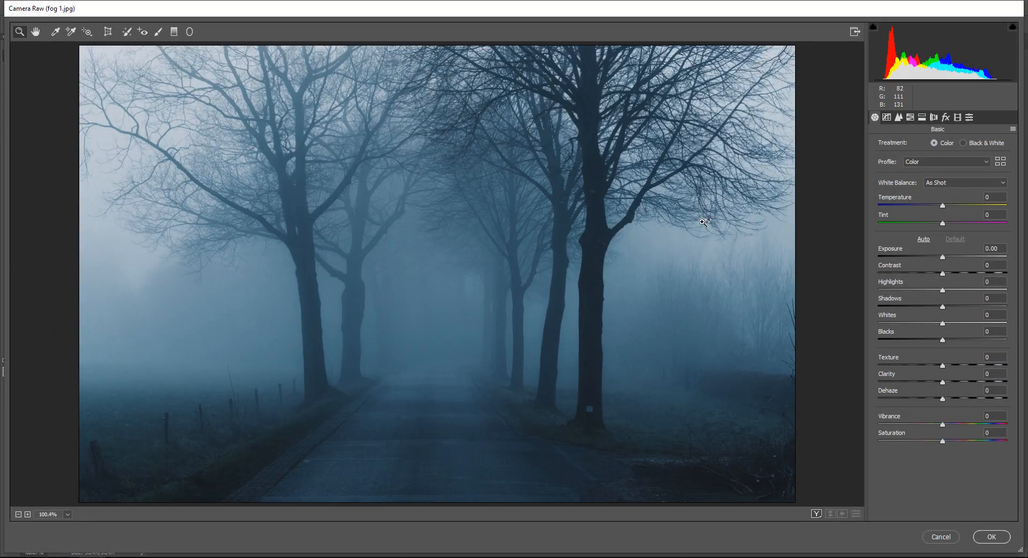
Step: Warm the blue fog photo by setting Temperature to +67 and Tint to +25
scroll(703, 222, "up", 5)
scroll(702, 223, "down", 5)
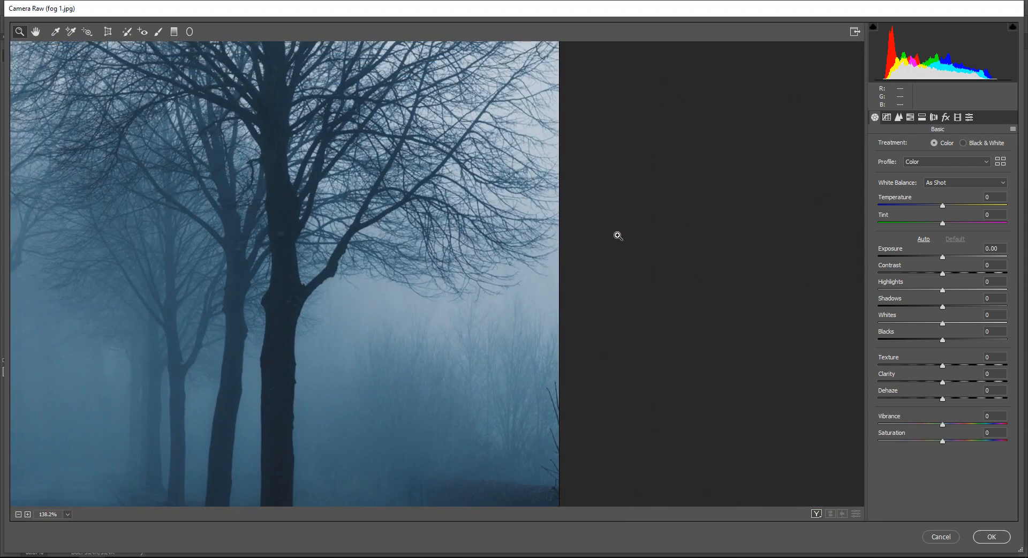
scroll(618, 235, "down", 3)
left_click_drag(330, 271, 454, 259)
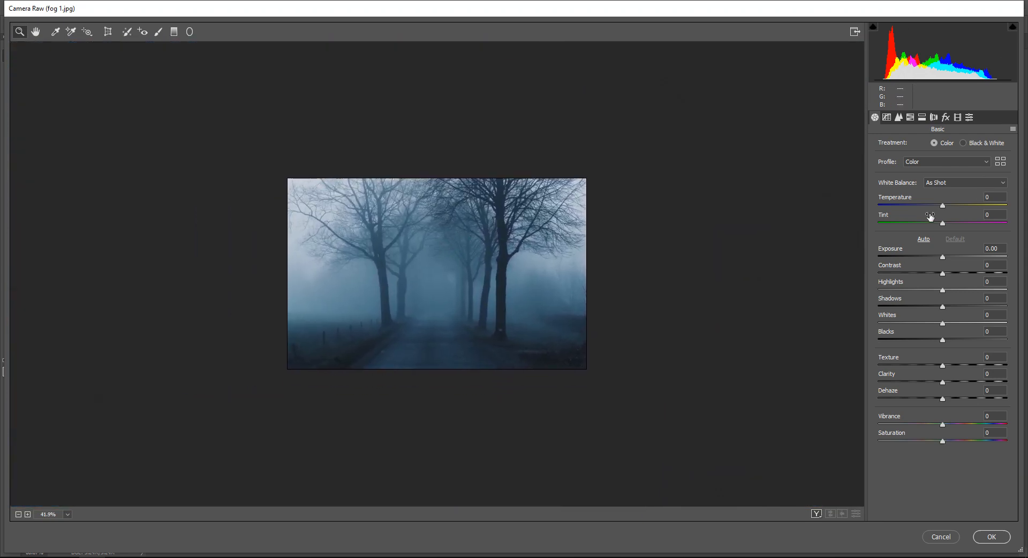
left_click_drag(944, 205, 988, 205)
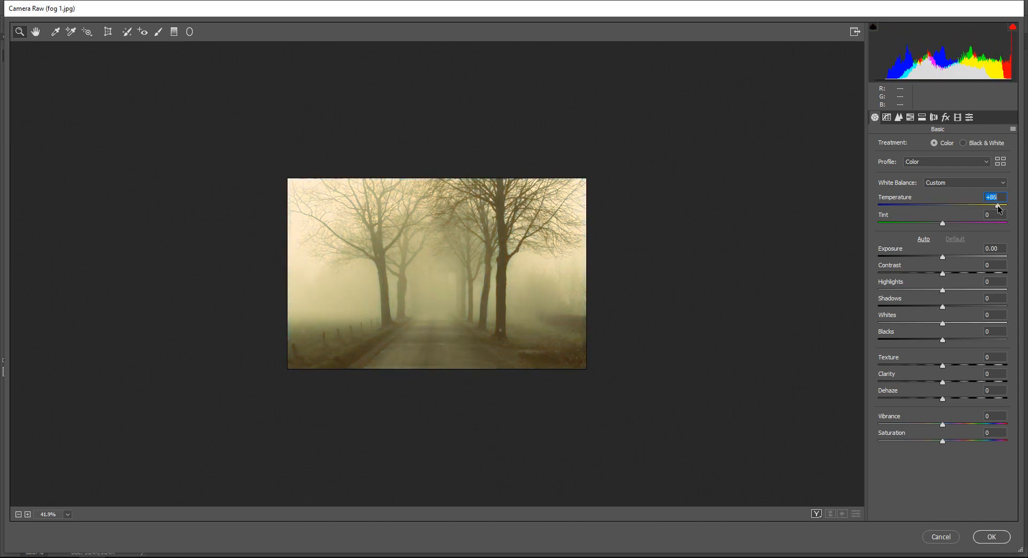
left_click(984, 206)
mouse_move(942, 223)
left_mouse_down()
mouse_move(928, 223)
mouse_move(971, 221)
mouse_move(959, 223)
left_mouse_up()
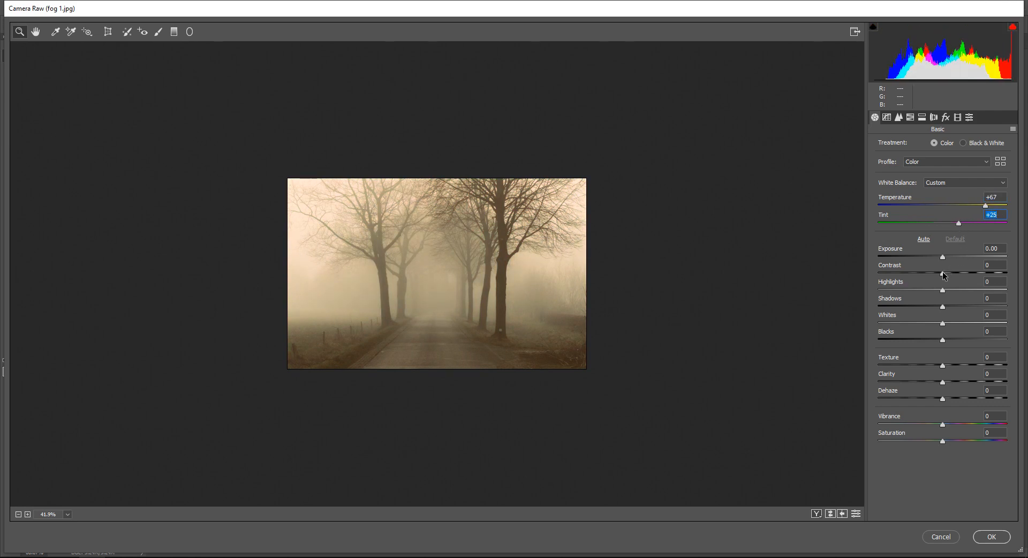
Step: Adjust the fog photo's tones with Exposure +0.15, Contrast -18, Highlights +18, Shadows -21, Whites +18 and Blacks +35
left_click_drag(943, 257, 932, 276)
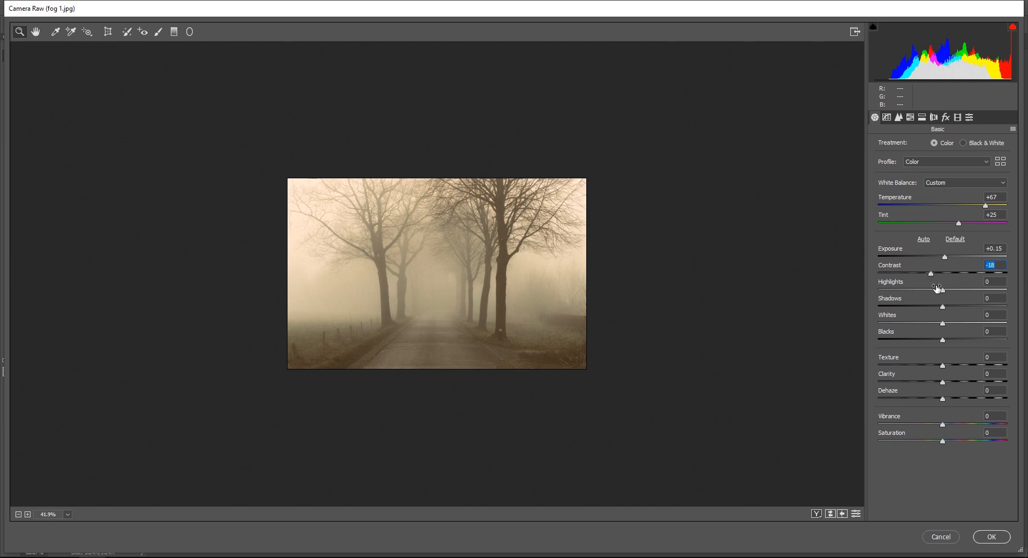
left_click_drag(943, 290, 932, 308)
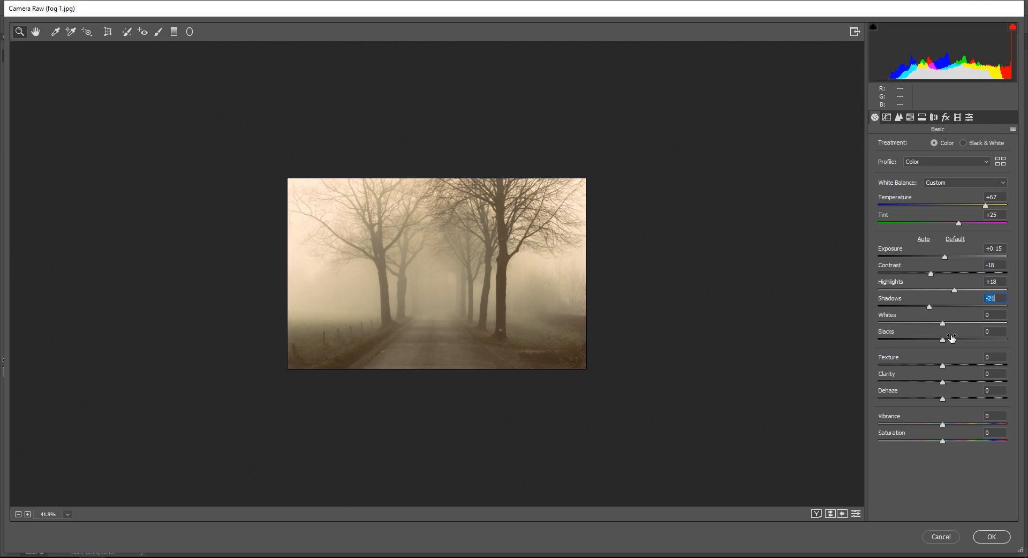
left_click_drag(941, 323, 953, 323)
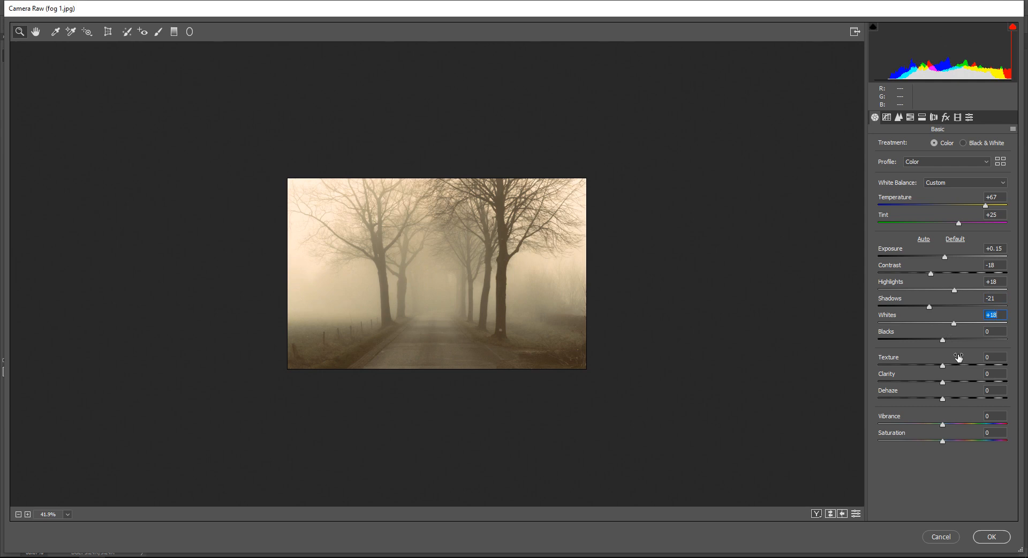
left_click_drag(943, 340, 964, 343)
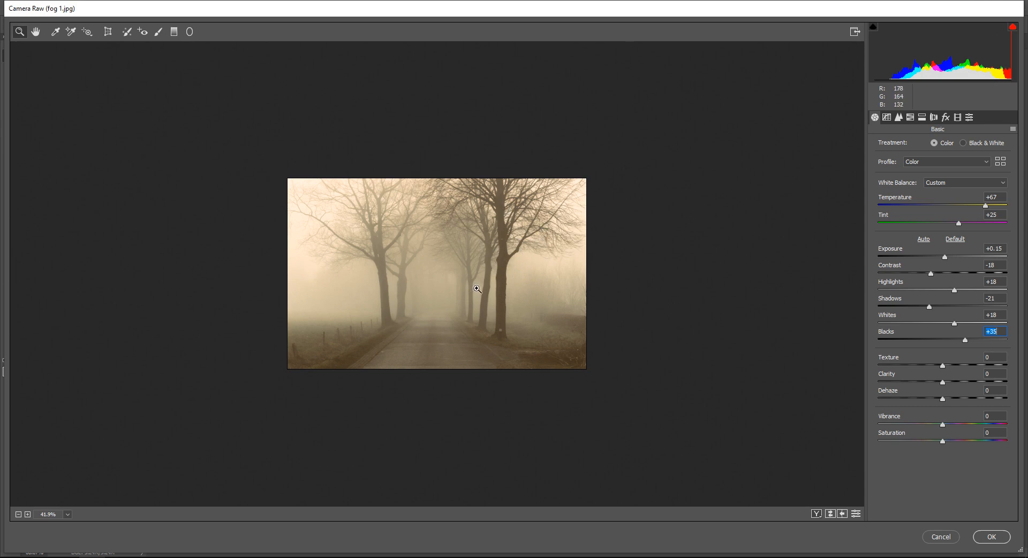
Step: Set Texture to -26, Clarity to -13 and Dehaze to -23, slightly lower Vibrance and Saturation, and apply the Camera Raw filter
left_click_drag(942, 366, 931, 427)
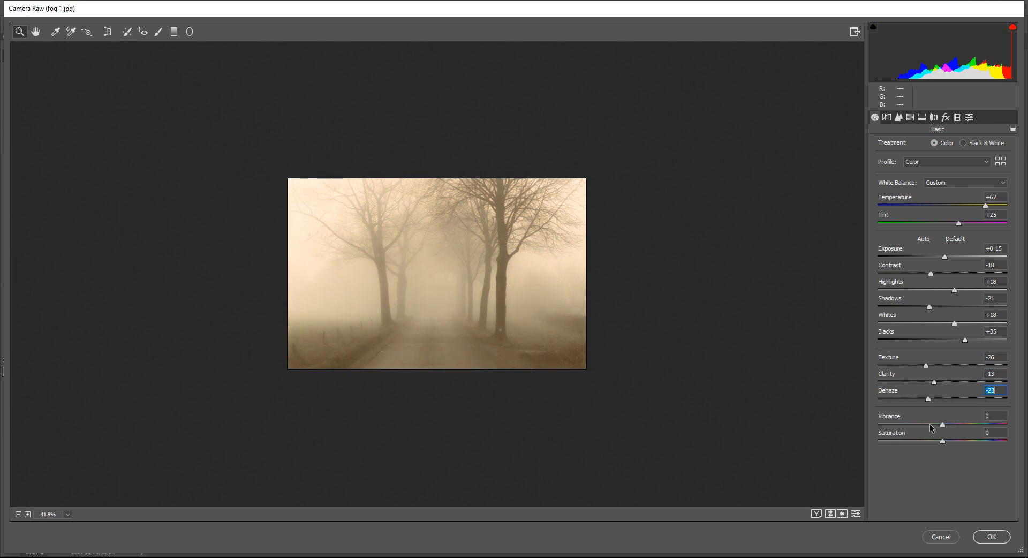
mouse_move(943, 425)
left_mouse_down()
mouse_move(929, 427)
mouse_move(936, 442)
left_mouse_up()
left_click(1008, 542)
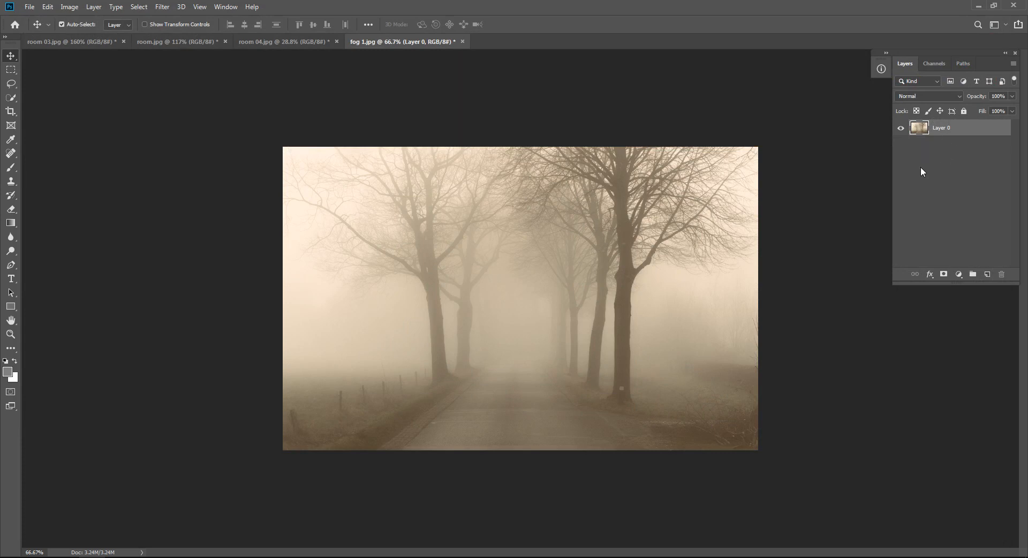
Step: Compare the fog photo before and after the Camera Raw correction by undoing and redoing the filter, keeping the corrected version
key("ctrl")
key("ctrl+z")
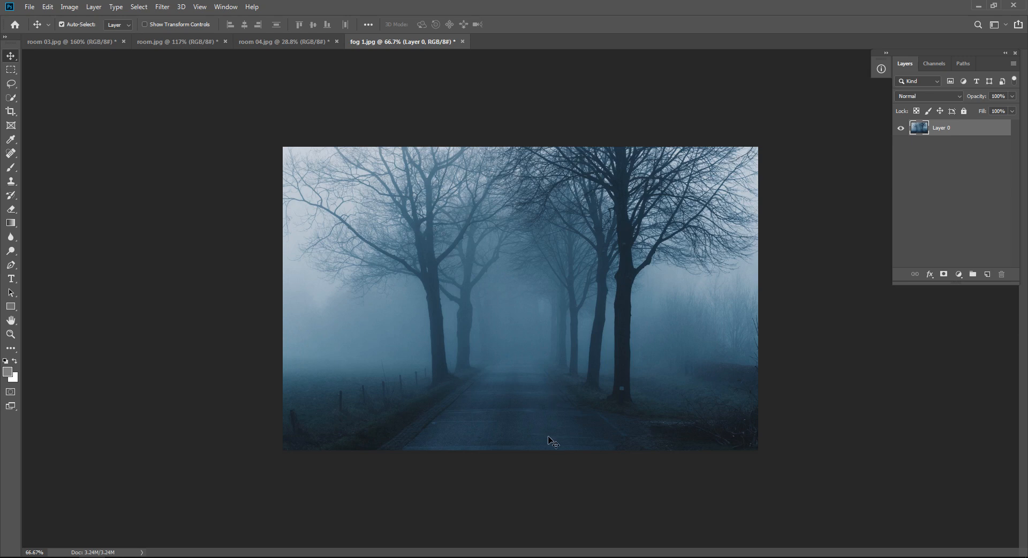
key("ctrl+shift+z")
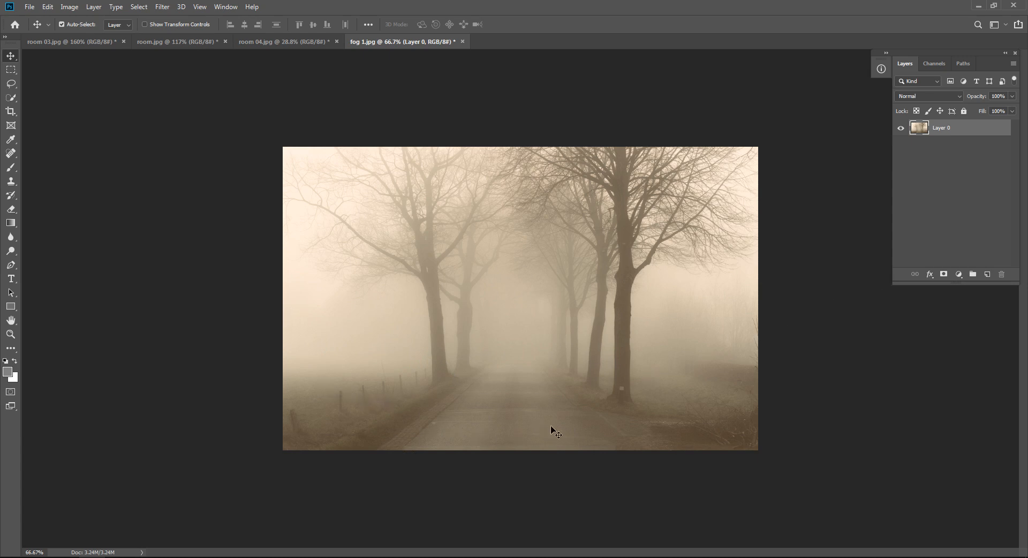
left_click(978, 167)
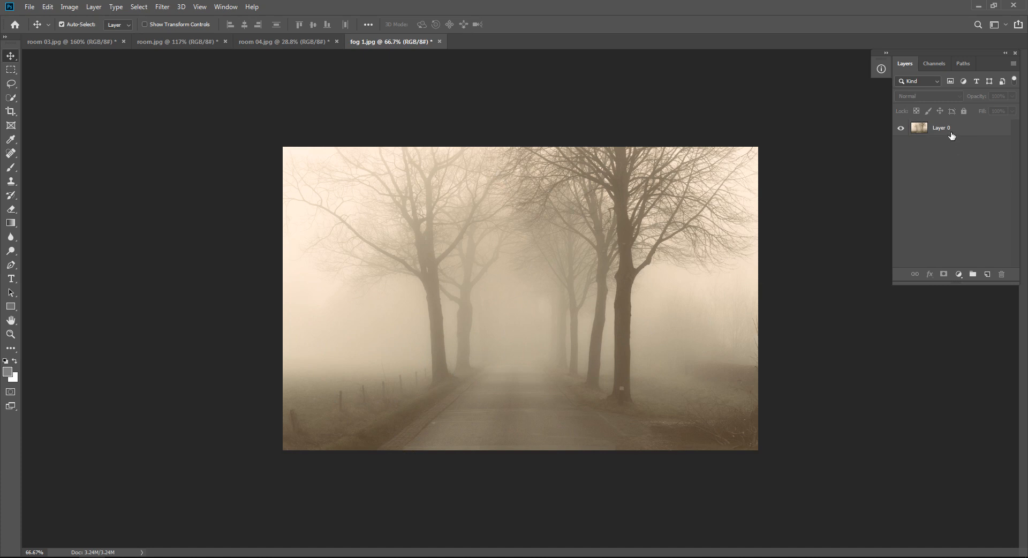
left_click(967, 137)
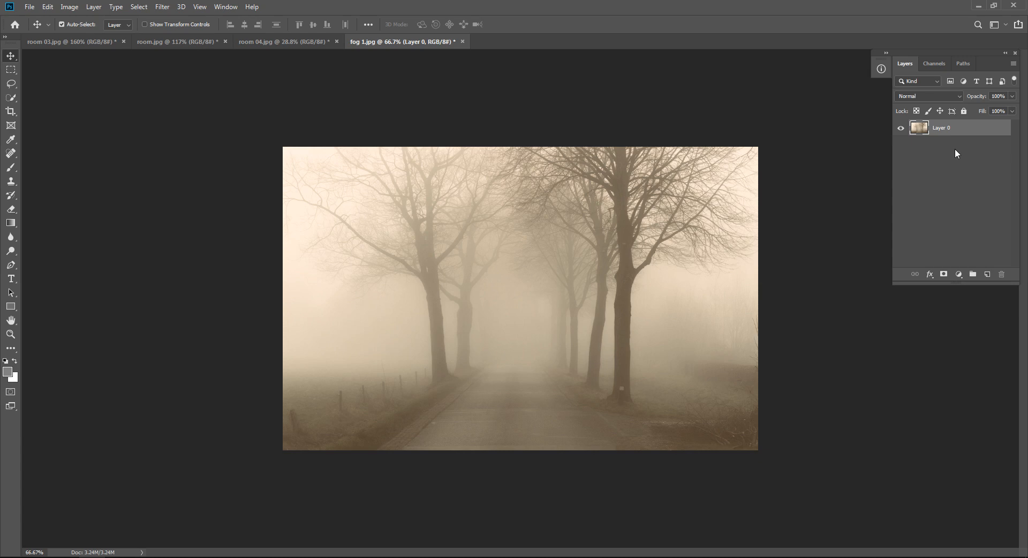
Step: Try to connect the computer to the secured Wi-Fi network
left_click(930, 557)
left_click(959, 263)
left_click(982, 311)
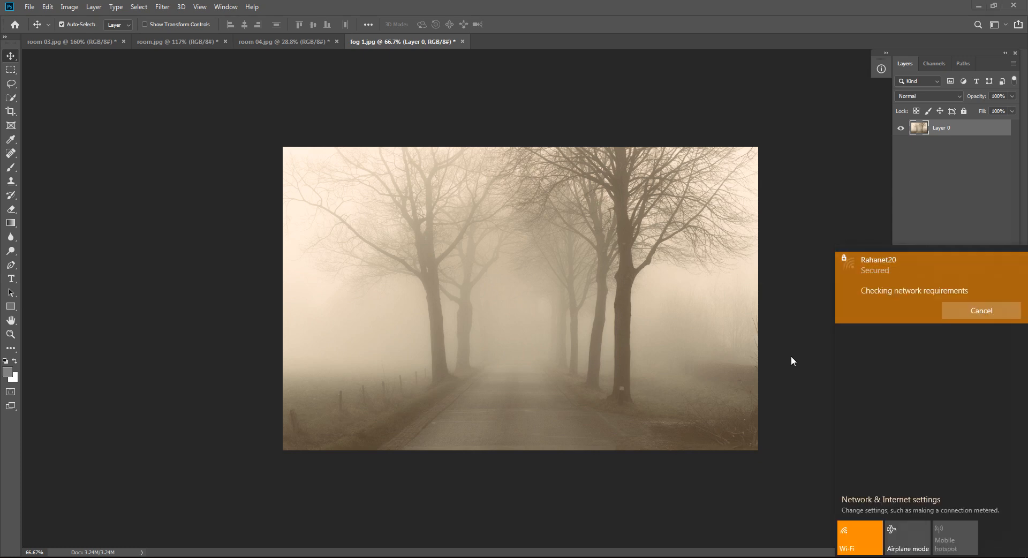
Step: Switch to Chrome and search Google for "gta v charectar" in a new tab
key("alt+Tab")
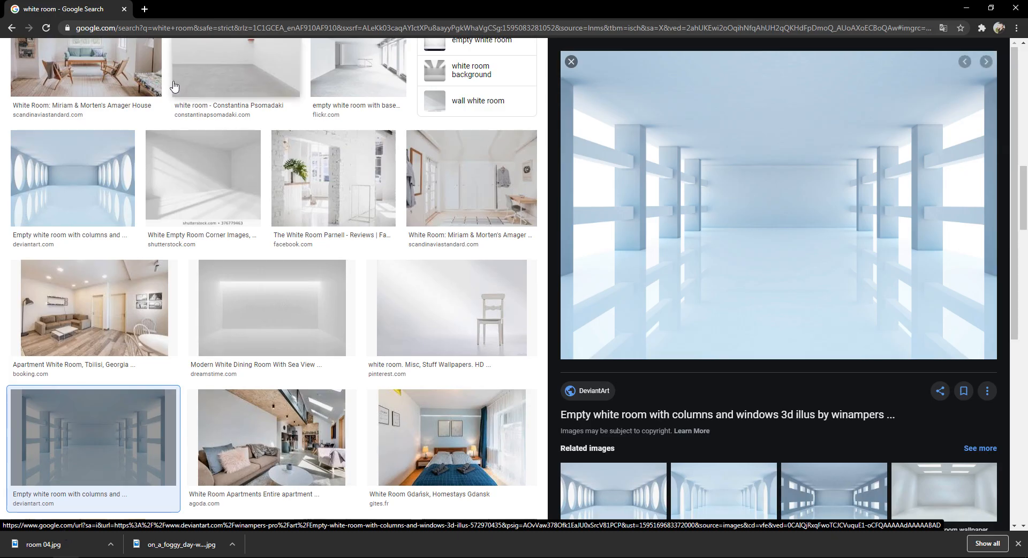
left_click(143, 10)
left_click(145, 29)
type("gt")
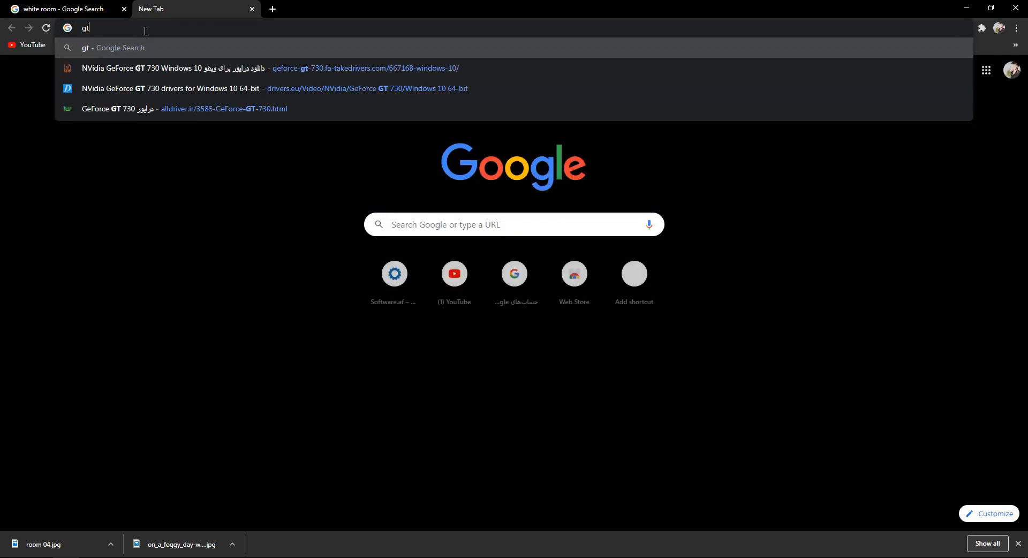
type("a v char")
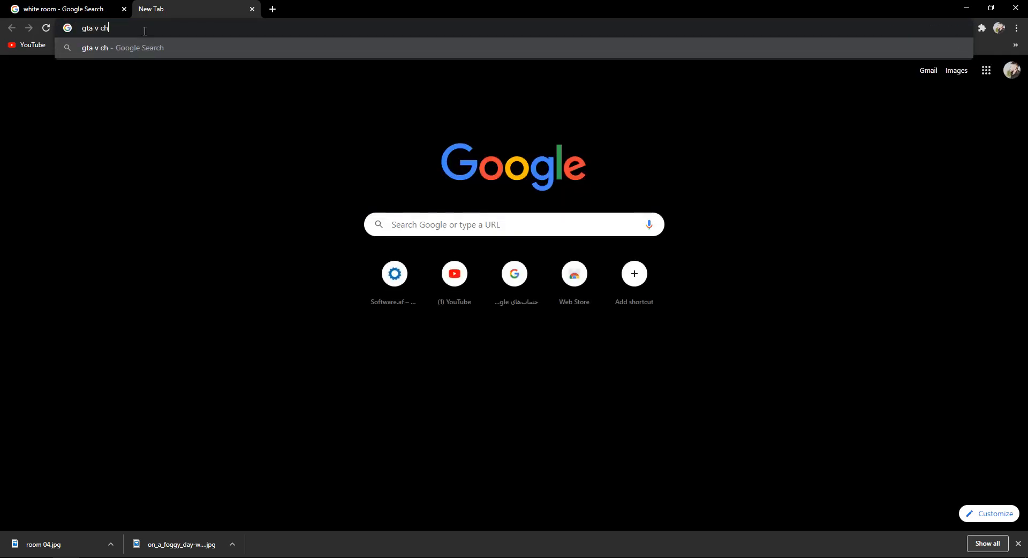
type("ectar")
key("Return")
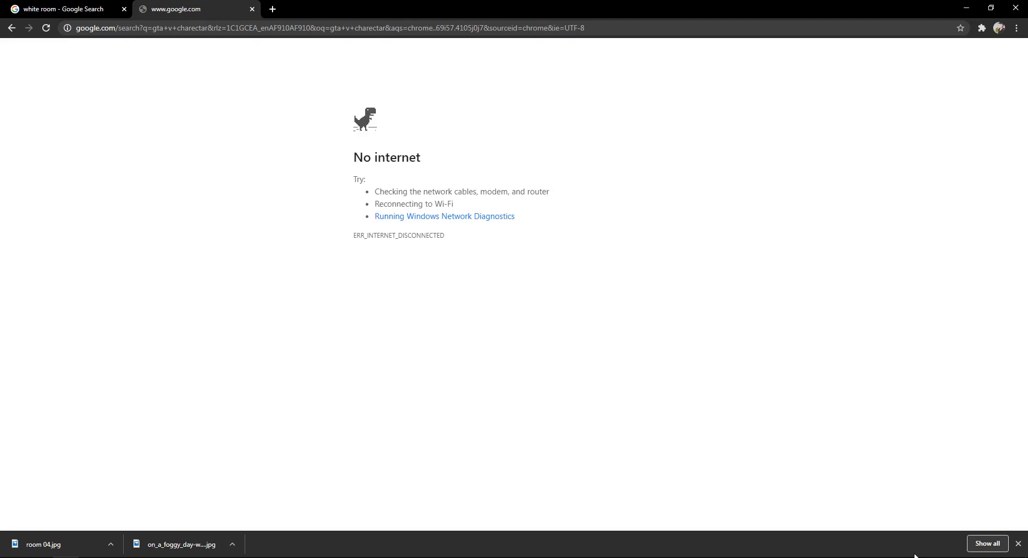
Step: Reconnect to the secured Wi-Fi network so the search page loads, and close the browser's downloads bar
left_click(954, 557)
left_click(950, 258)
left_click(982, 314)
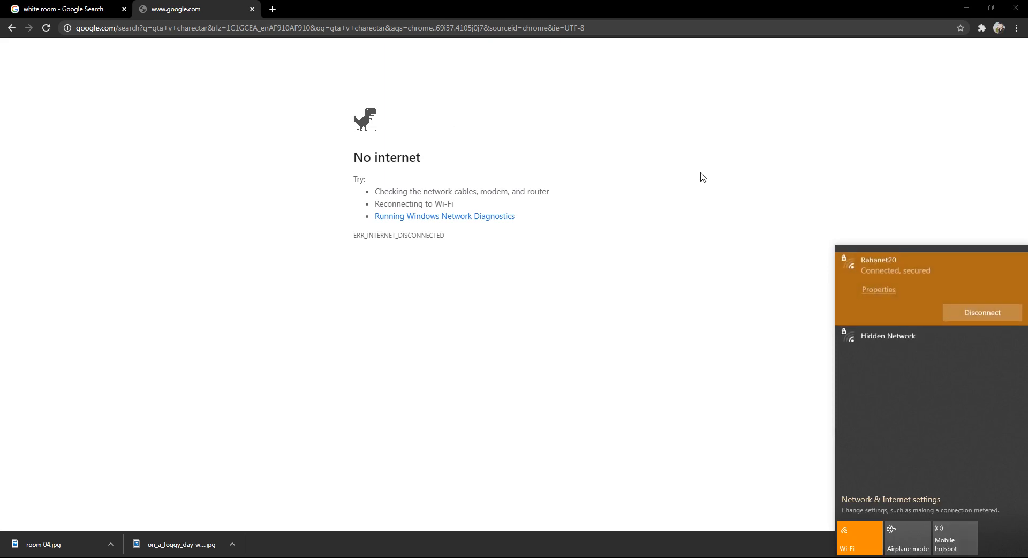
left_click(900, 141)
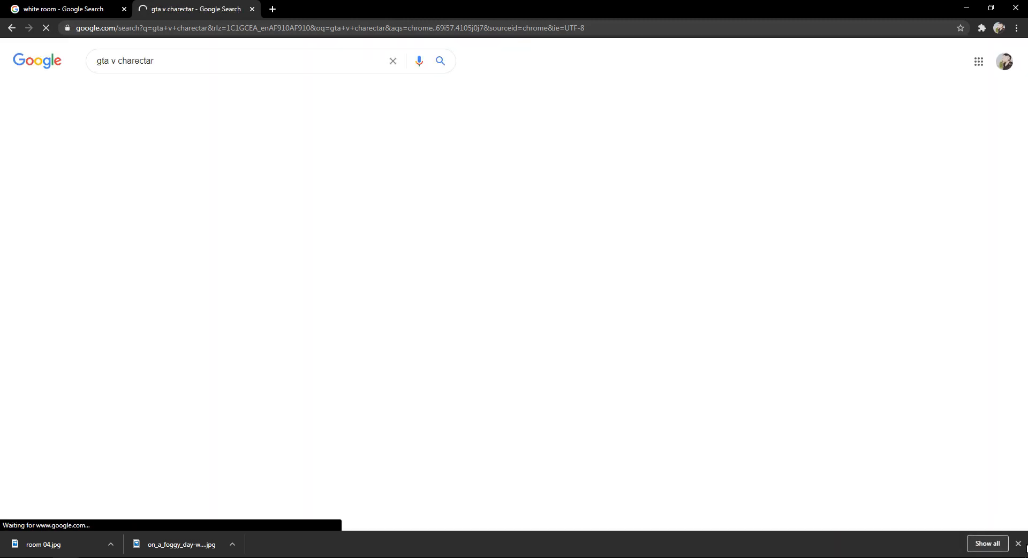
left_click(1018, 543)
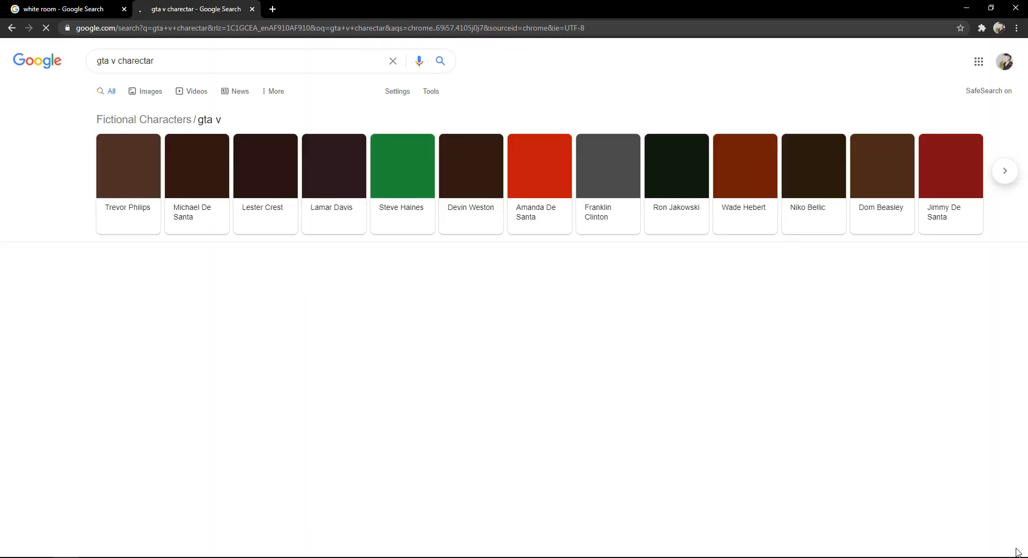
Step: Show the image results for "gta v character" and browse them for a suitable picture
left_click(130, 93)
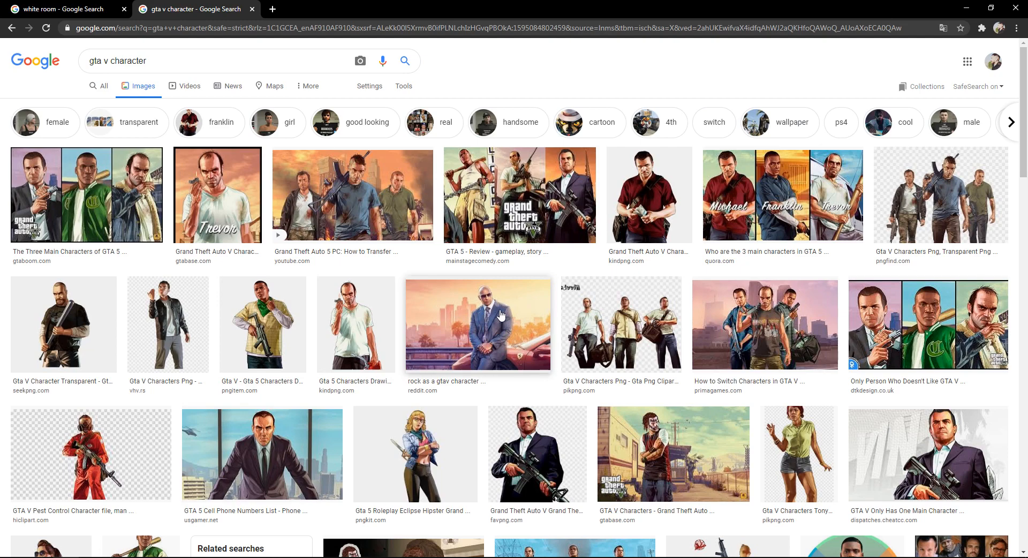
scroll(500, 315, "down", 6)
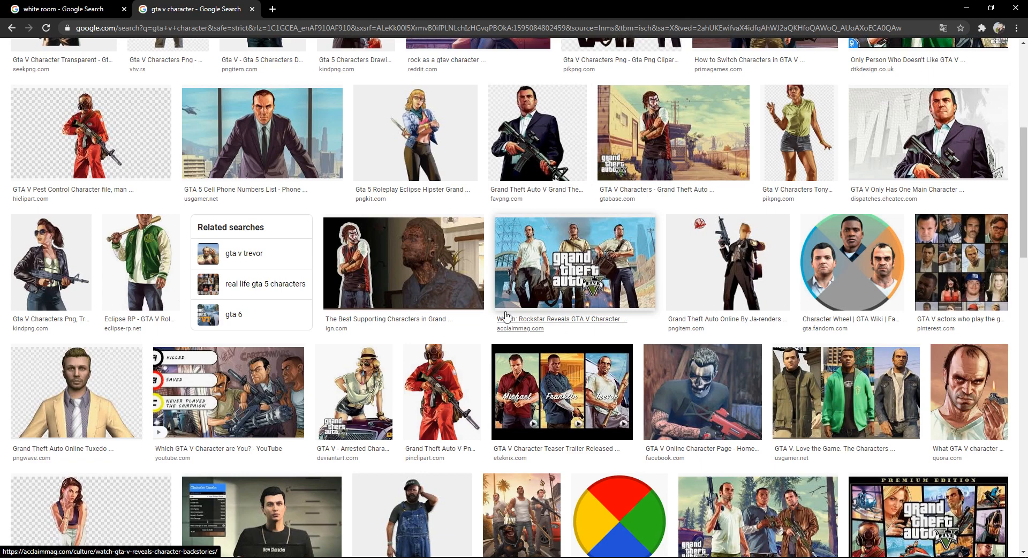
scroll(506, 316, "up", 6)
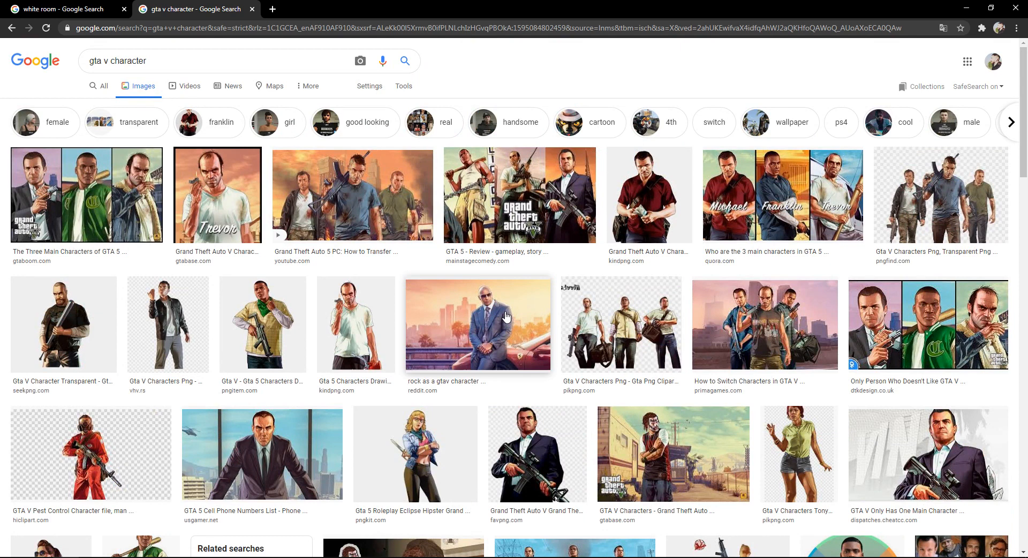